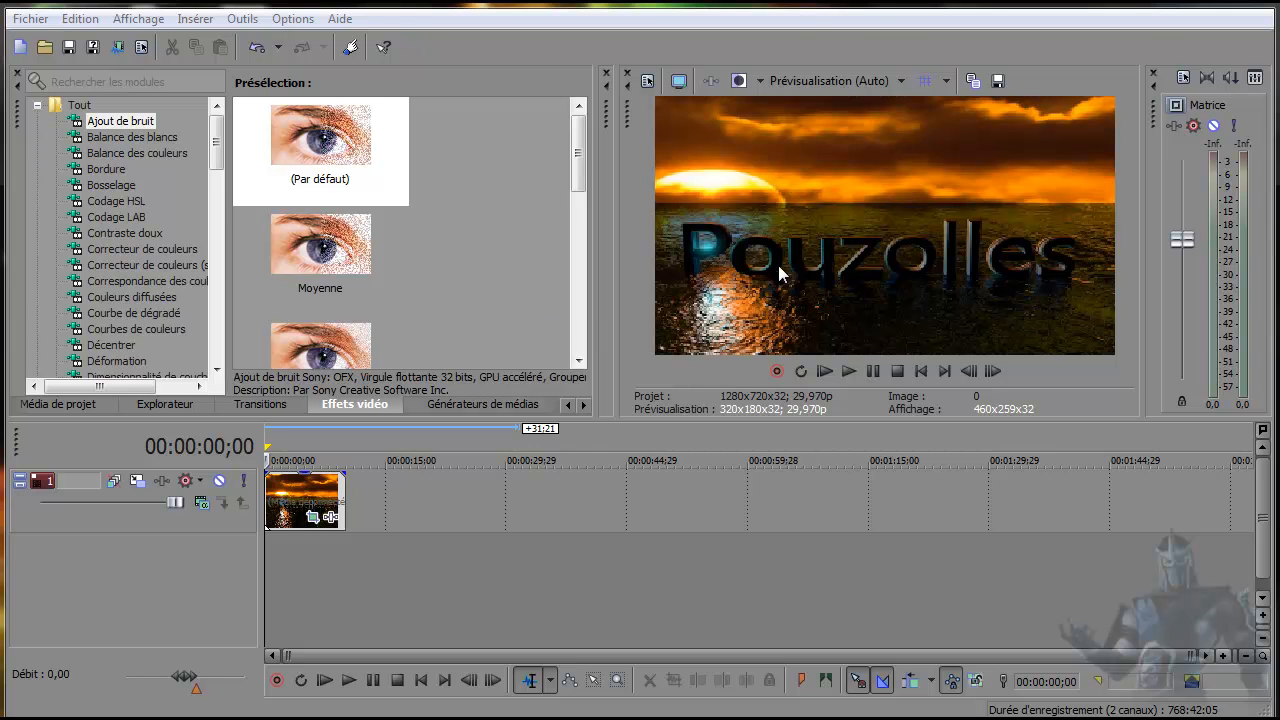
Move the Pouzolles clip down to a new second video track and import the feux video onto the empty first track.
{"action": "left_click_drag", "start_coordinate": [277, 509], "coordinate": [271, 555]}
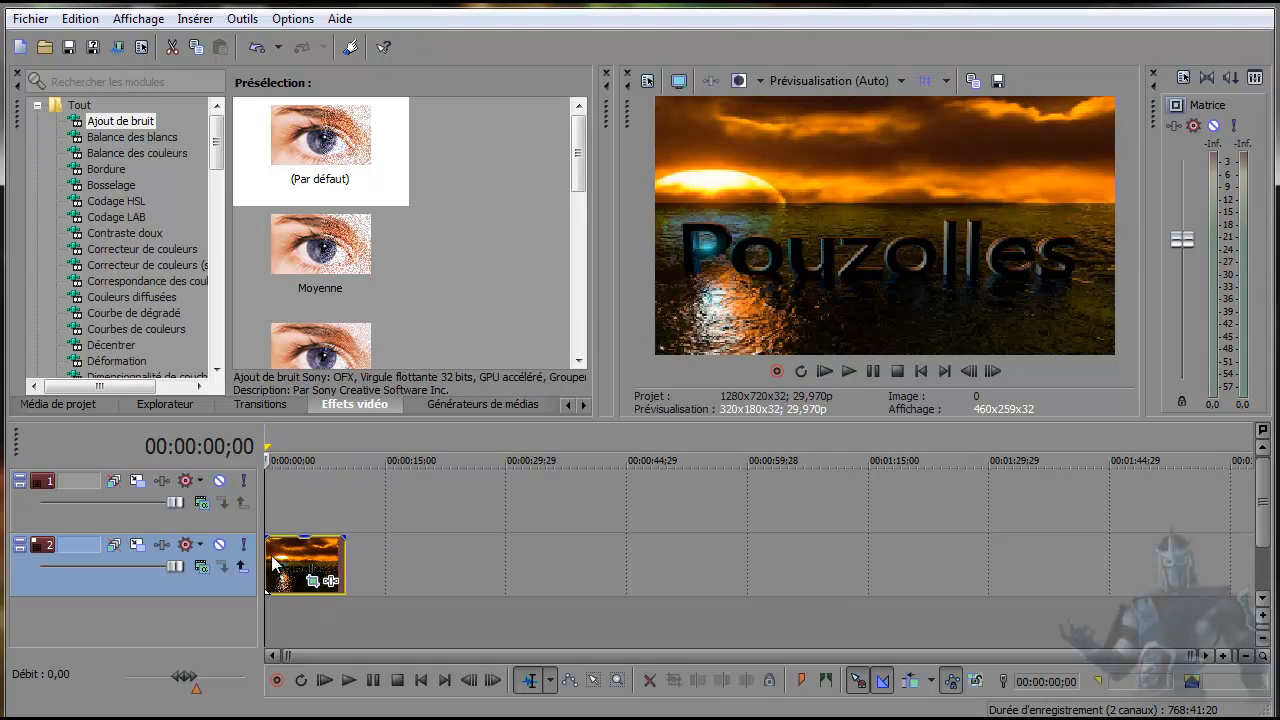
{"action": "left_click", "coordinate": [279, 504]}
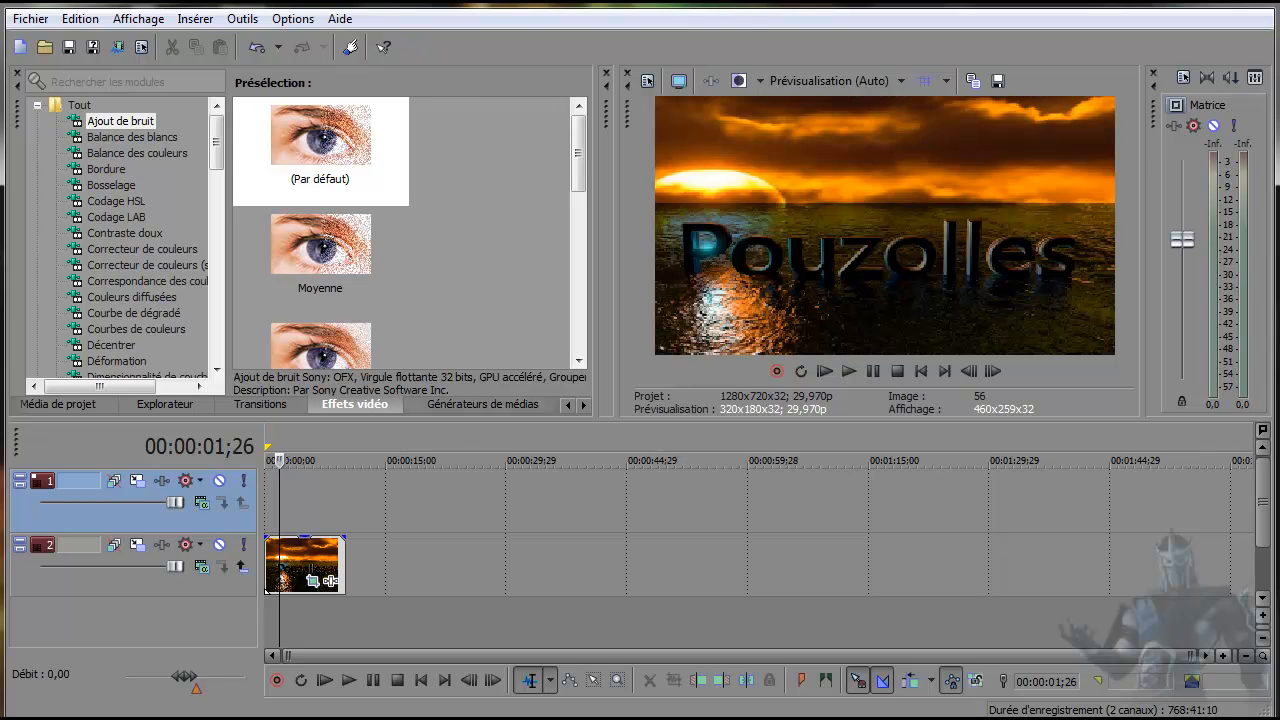
{"action": "left_click", "coordinate": [42, 49]}
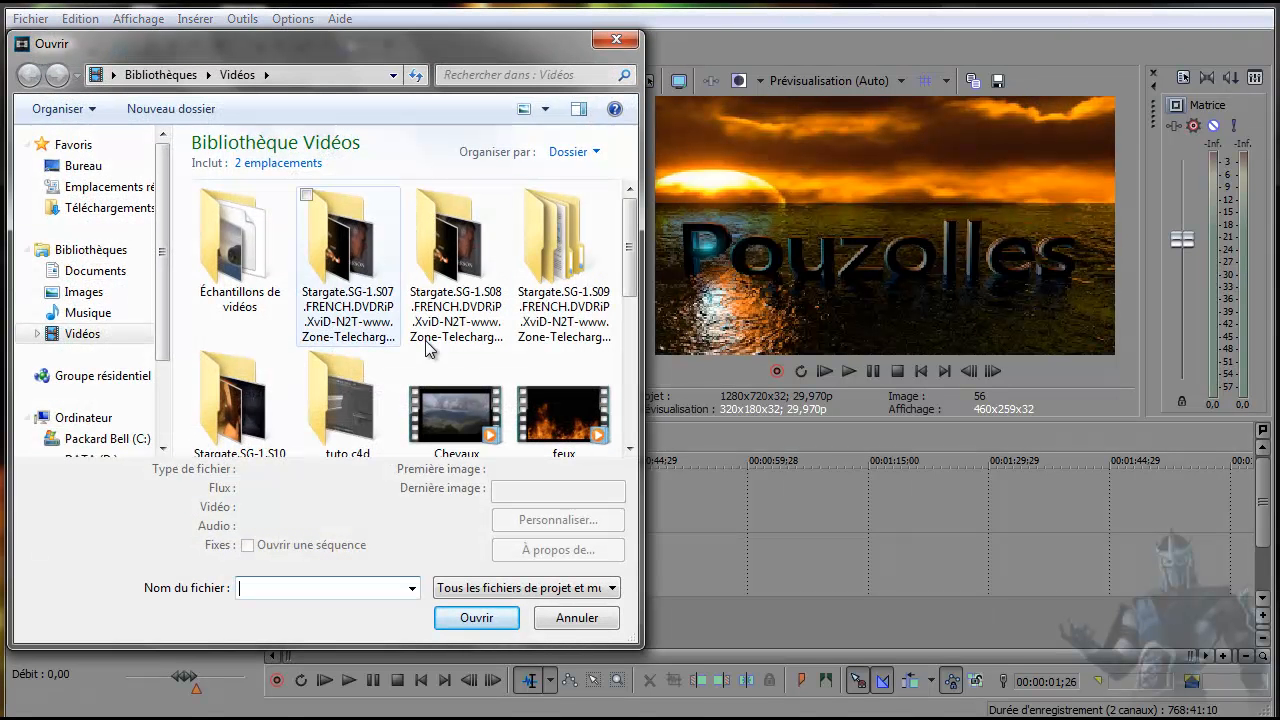
{"action": "left_click", "coordinate": [560, 436]}
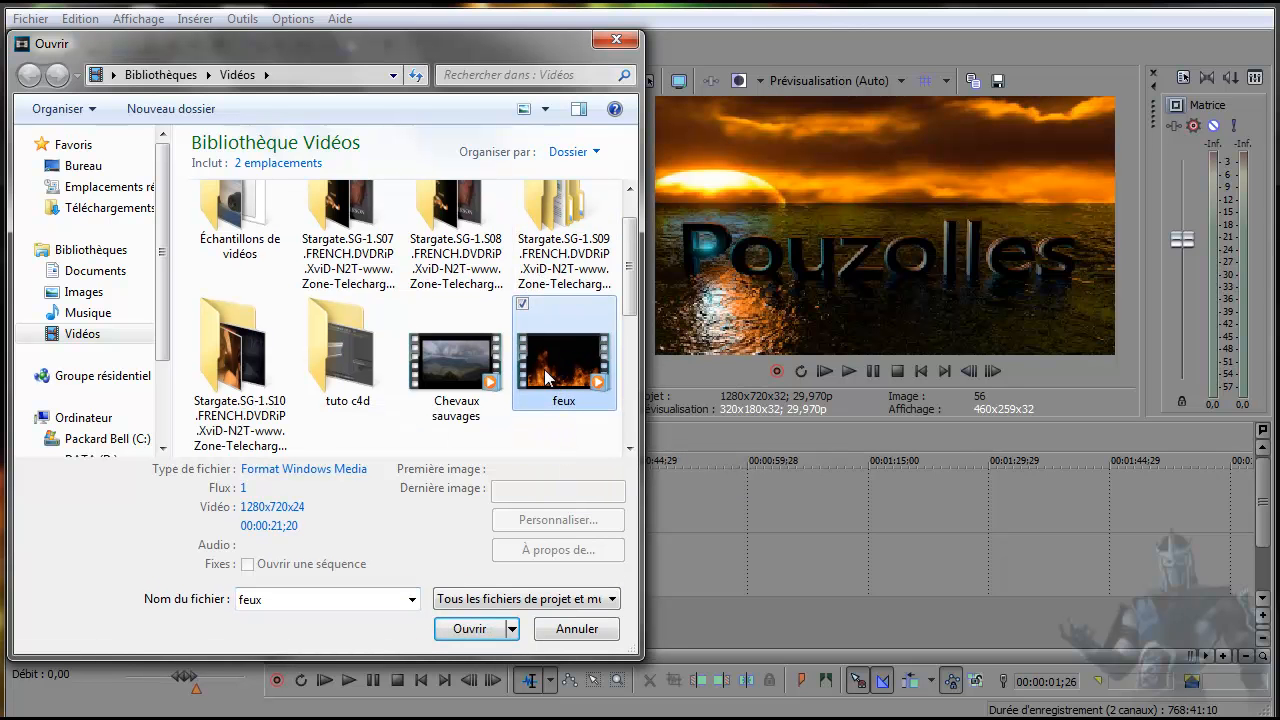
{"action": "left_click", "coordinate": [474, 631]}
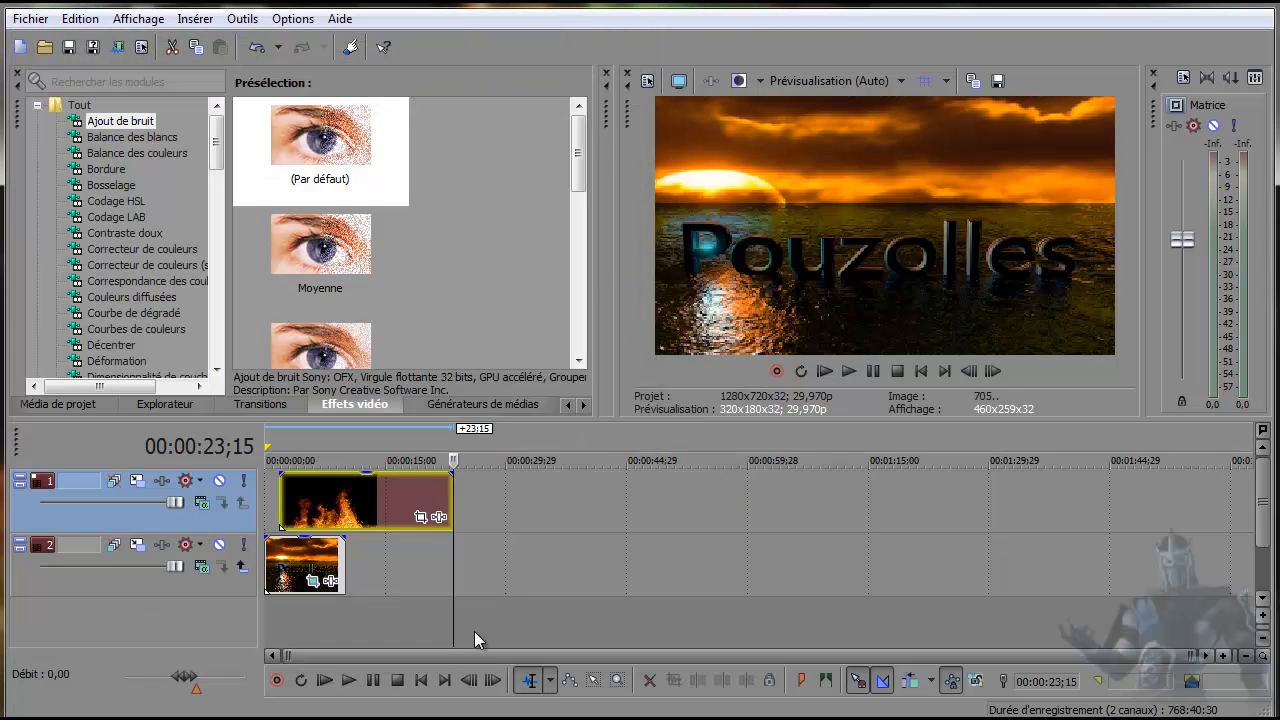
Align the fire clip with the timeline start and extend the Pouzolles clip to the fire clip's end.
{"action": "left_click_drag", "start_coordinate": [330, 495], "coordinate": [310, 495]}
{"action": "left_click_drag", "start_coordinate": [345, 570], "coordinate": [436, 576]}
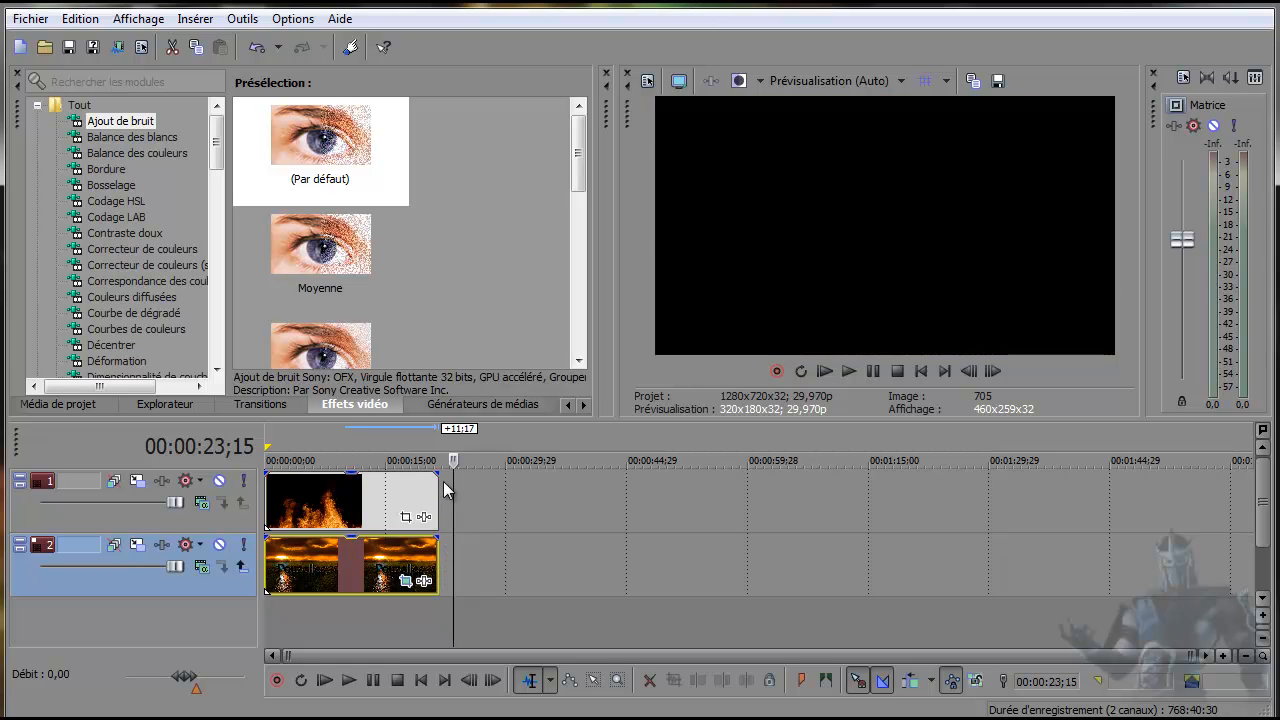
Play the fire clip from near the timeline start to preview it over the Pouzolles clip, and stop playback.
{"action": "left_click", "coordinate": [310, 619]}
{"action": "left_click", "coordinate": [286, 623]}
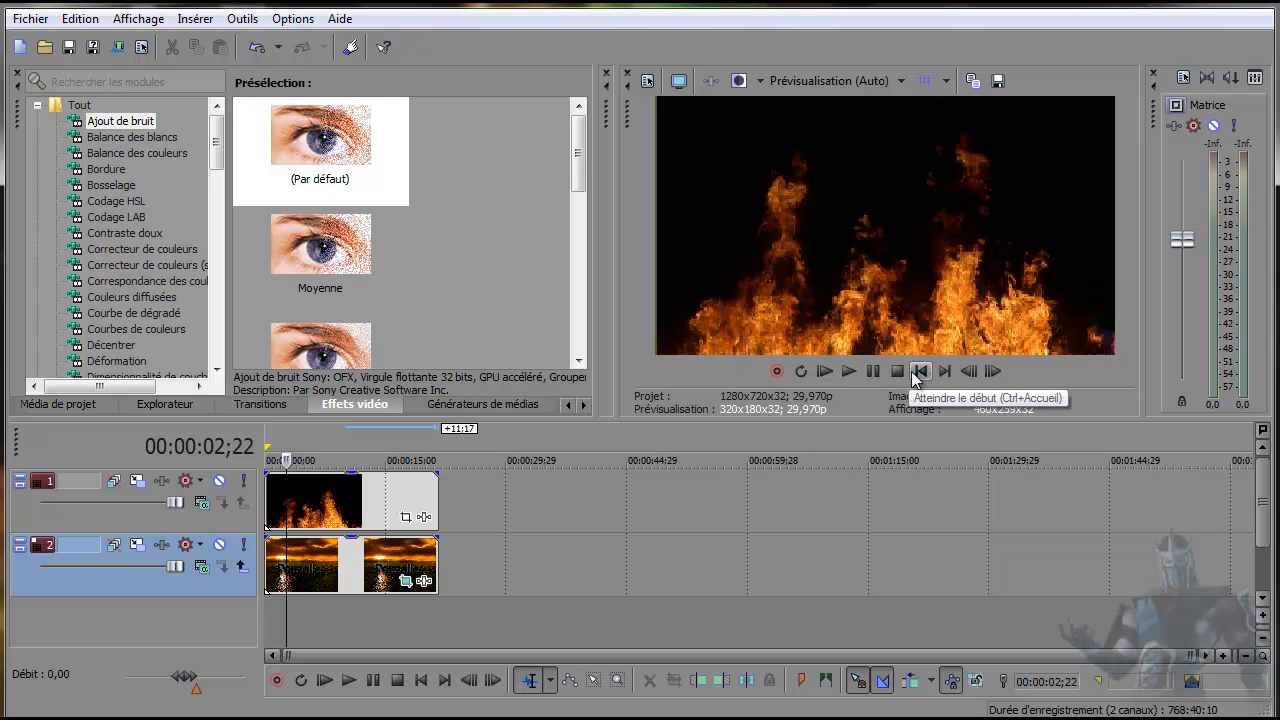
{"action": "left_click", "coordinate": [851, 371]}
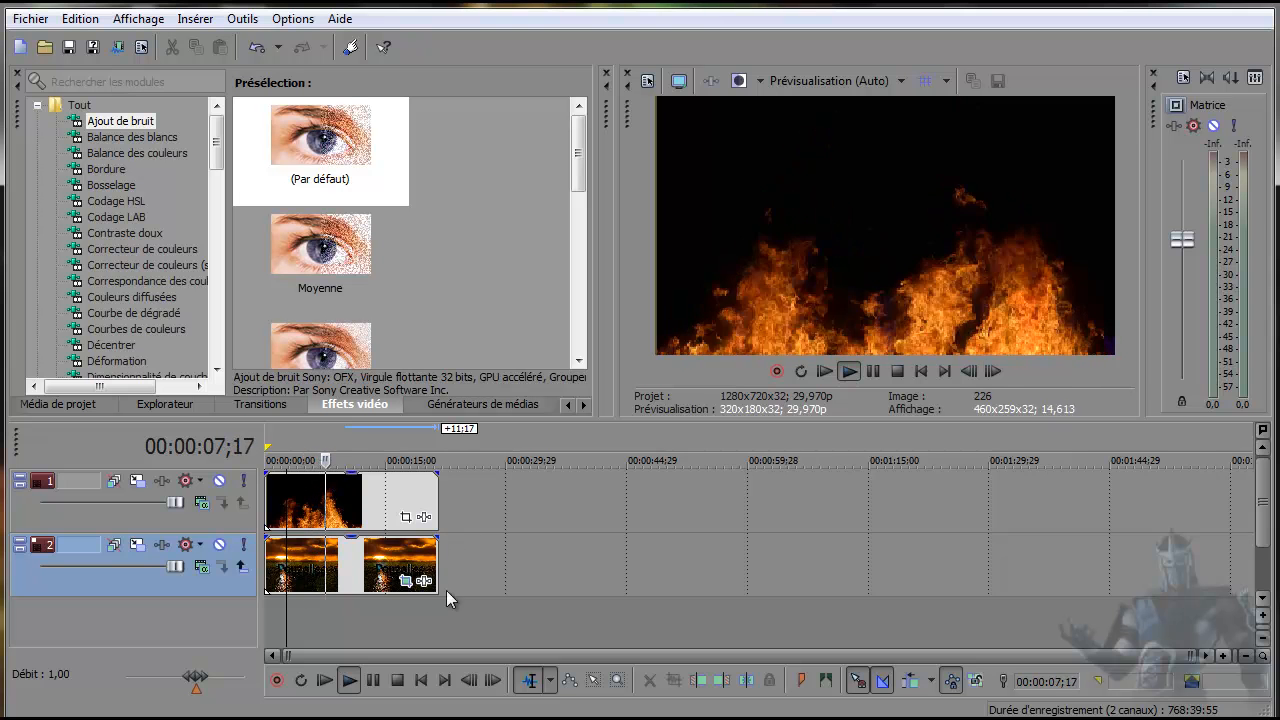
{"action": "left_click", "coordinate": [897, 370]}
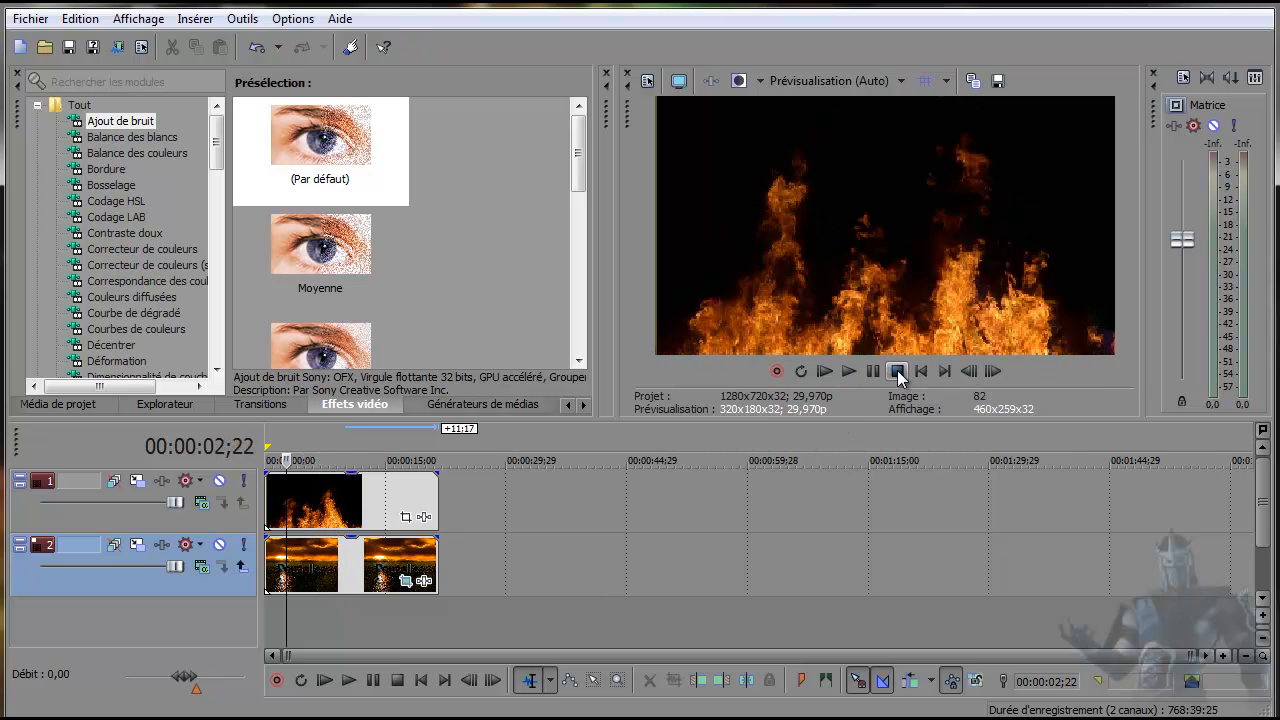
Add the Incrustation en chrominance Sony effect to the feux clip.
{"action": "left_click", "coordinate": [424, 519]}
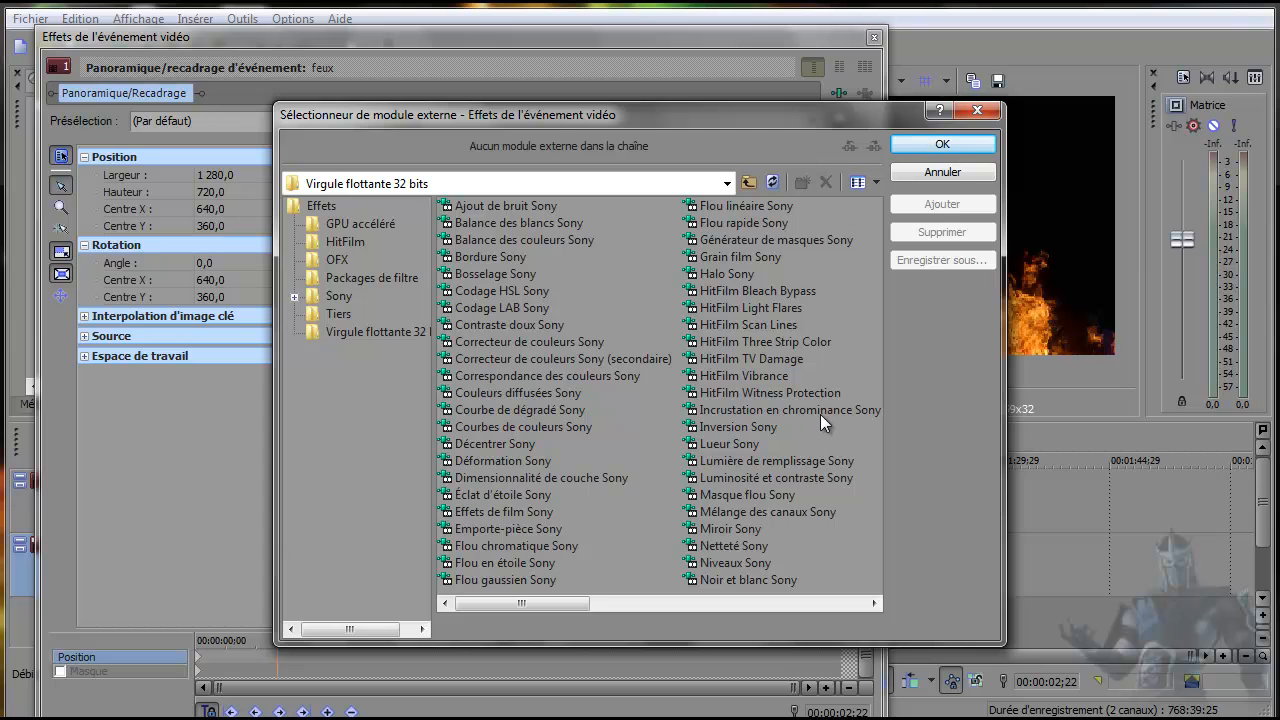
{"action": "left_click", "coordinate": [865, 411]}
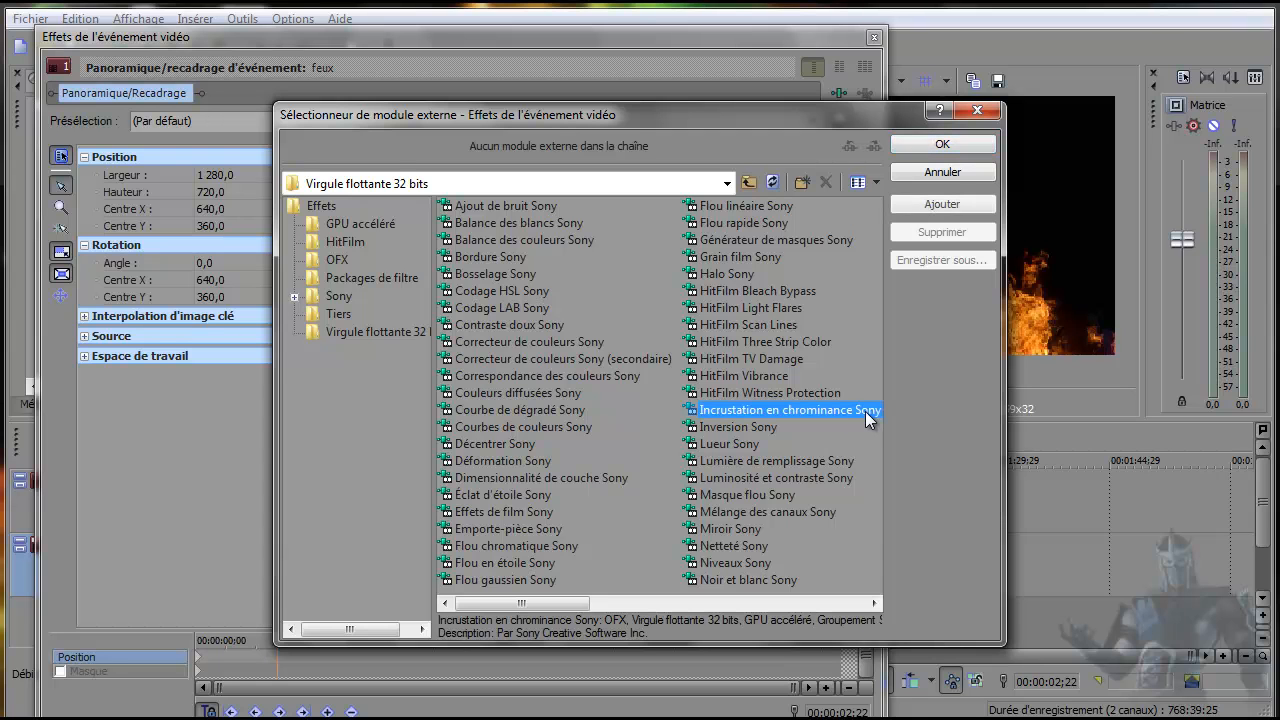
{"action": "left_click", "coordinate": [945, 205]}
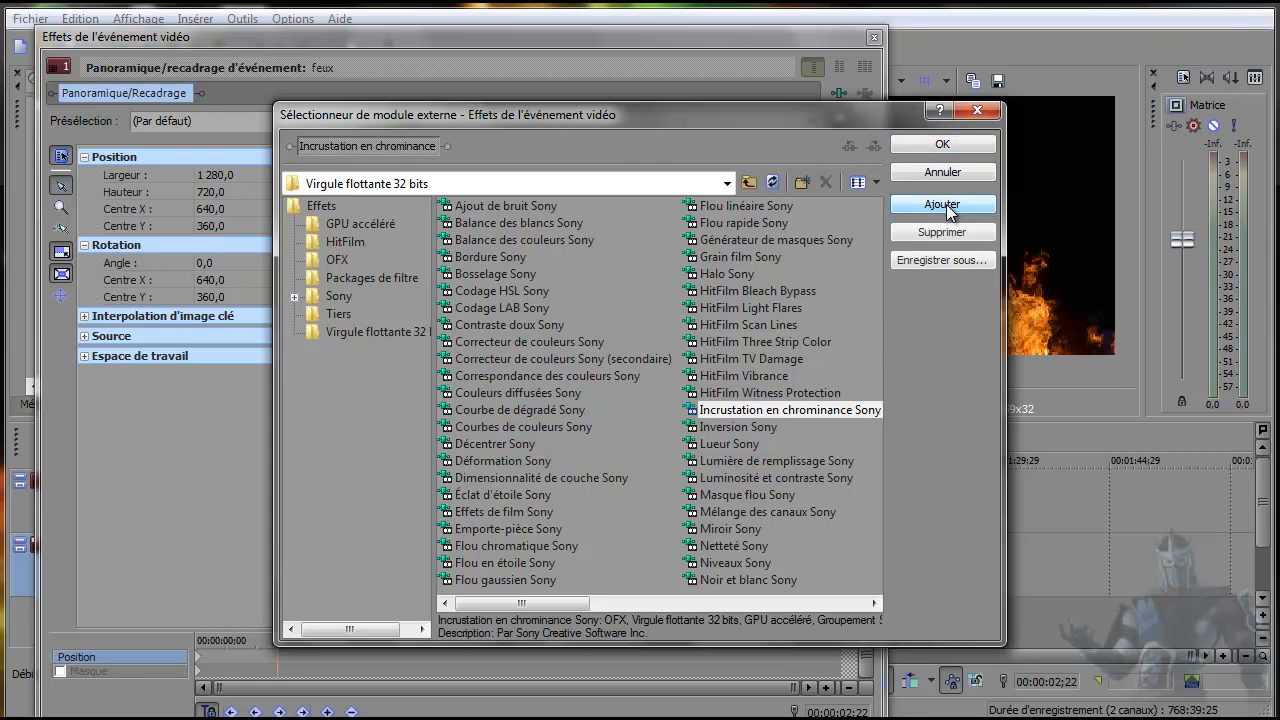
{"action": "left_click", "coordinate": [944, 145]}
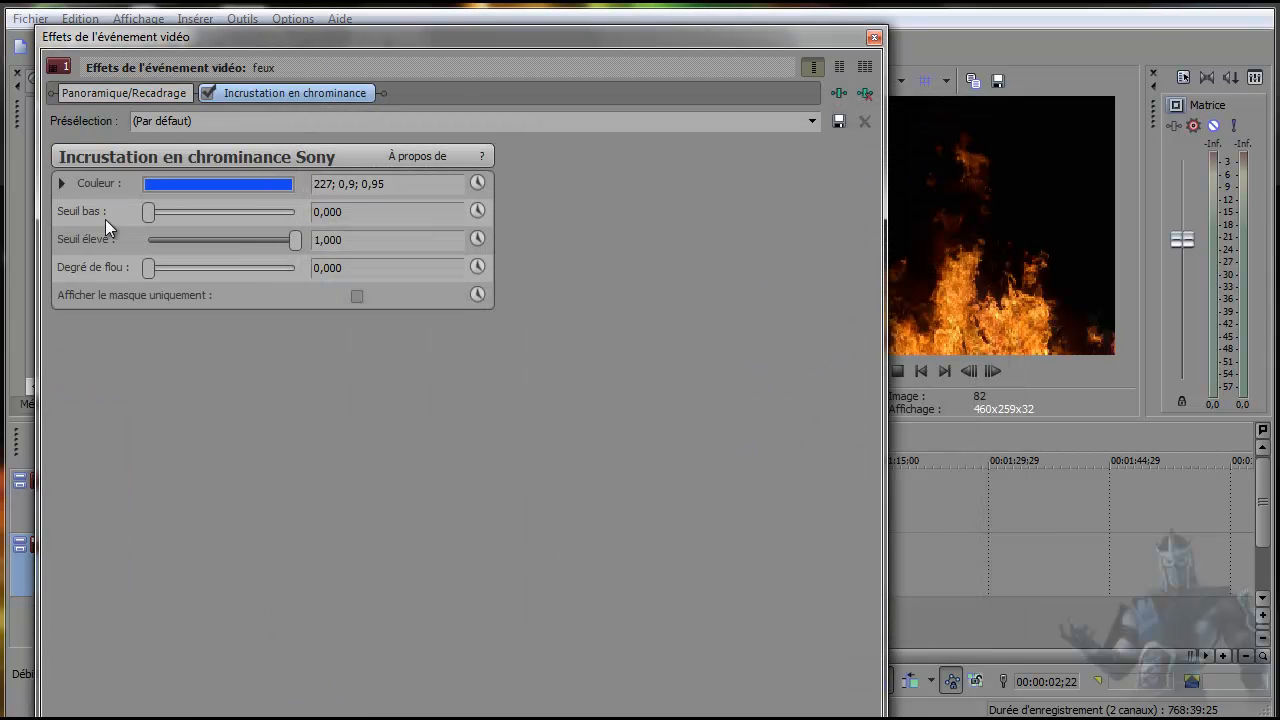
Set the chroma key colour to black (0; 0,0; 0,0).
{"action": "left_click", "coordinate": [234, 184]}
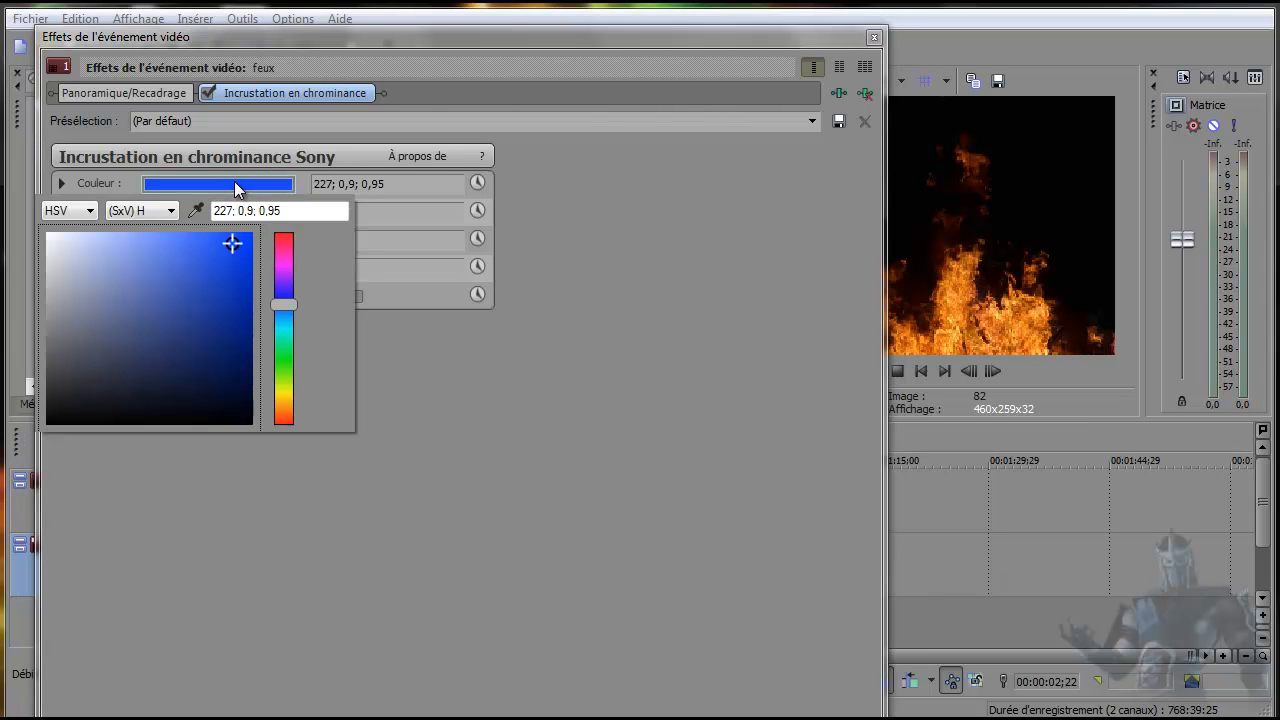
{"action": "left_click_drag", "start_coordinate": [224, 345], "coordinate": [249, 426]}
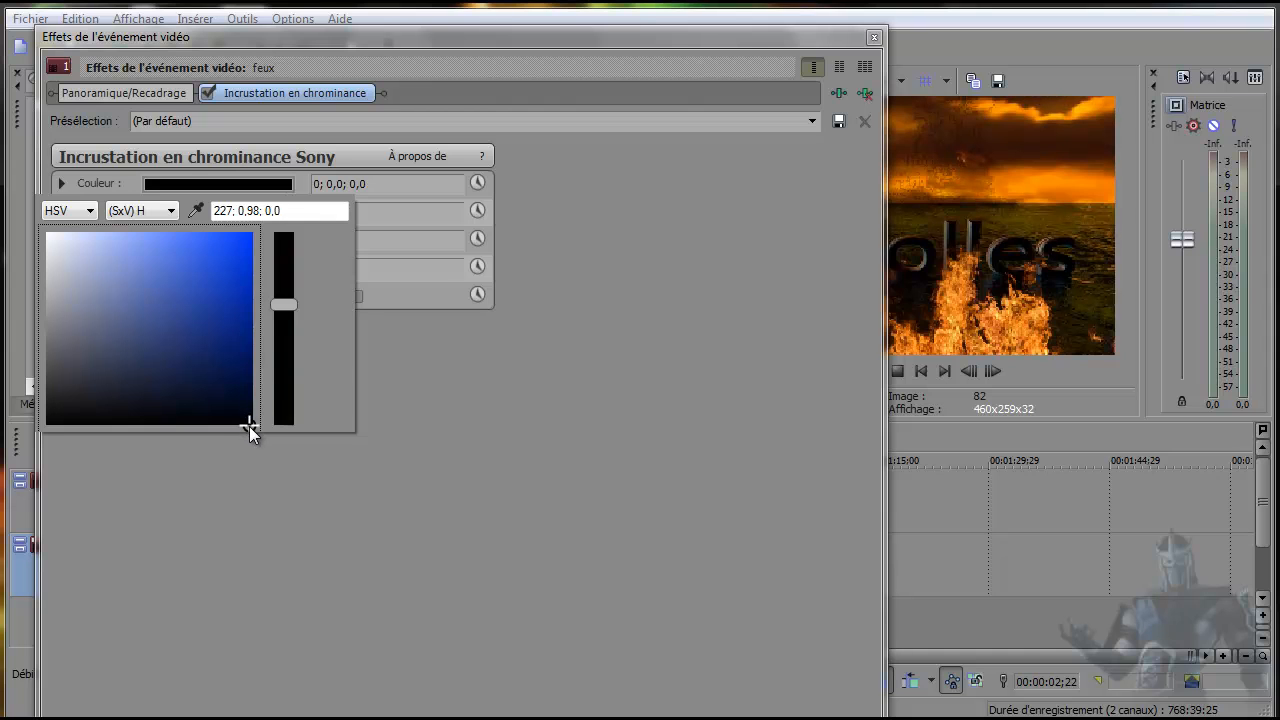
{"action": "left_click", "coordinate": [484, 406]}
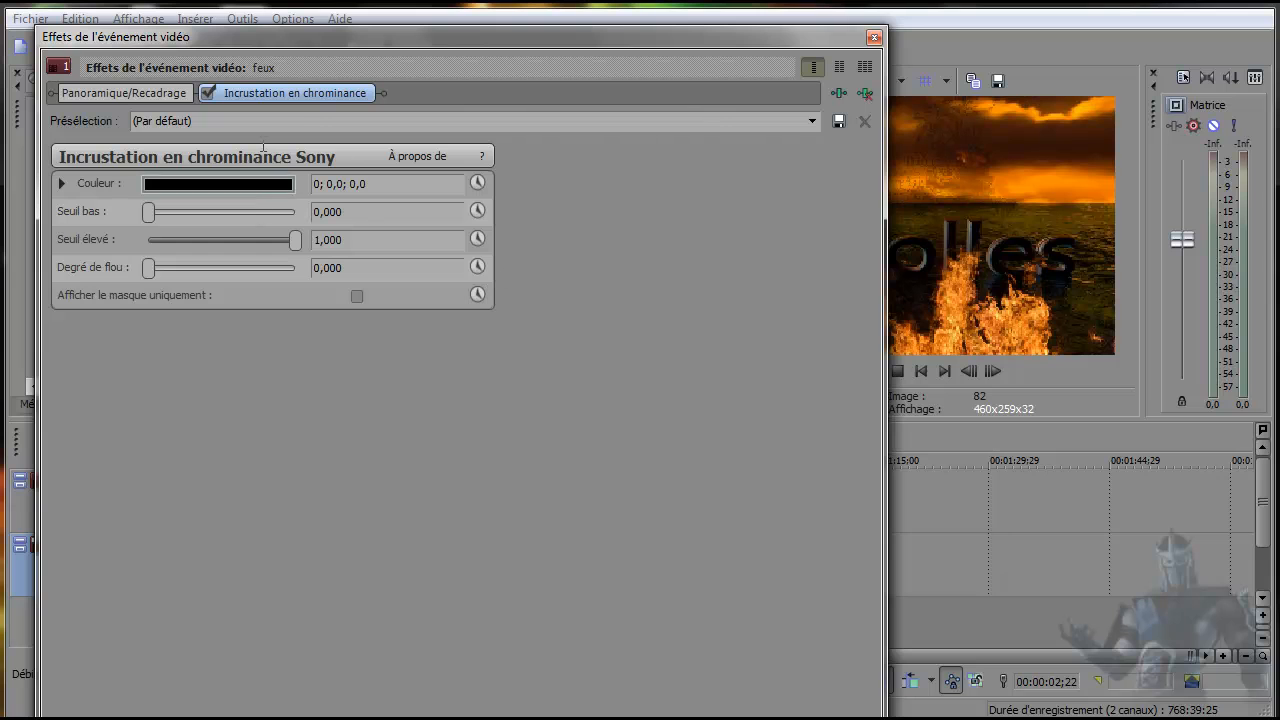
Reposition and narrow the effects window to uncover the video preview, and play the keyed fire.
{"action": "left_click_drag", "start_coordinate": [343, 38], "coordinate": [411, 90]}
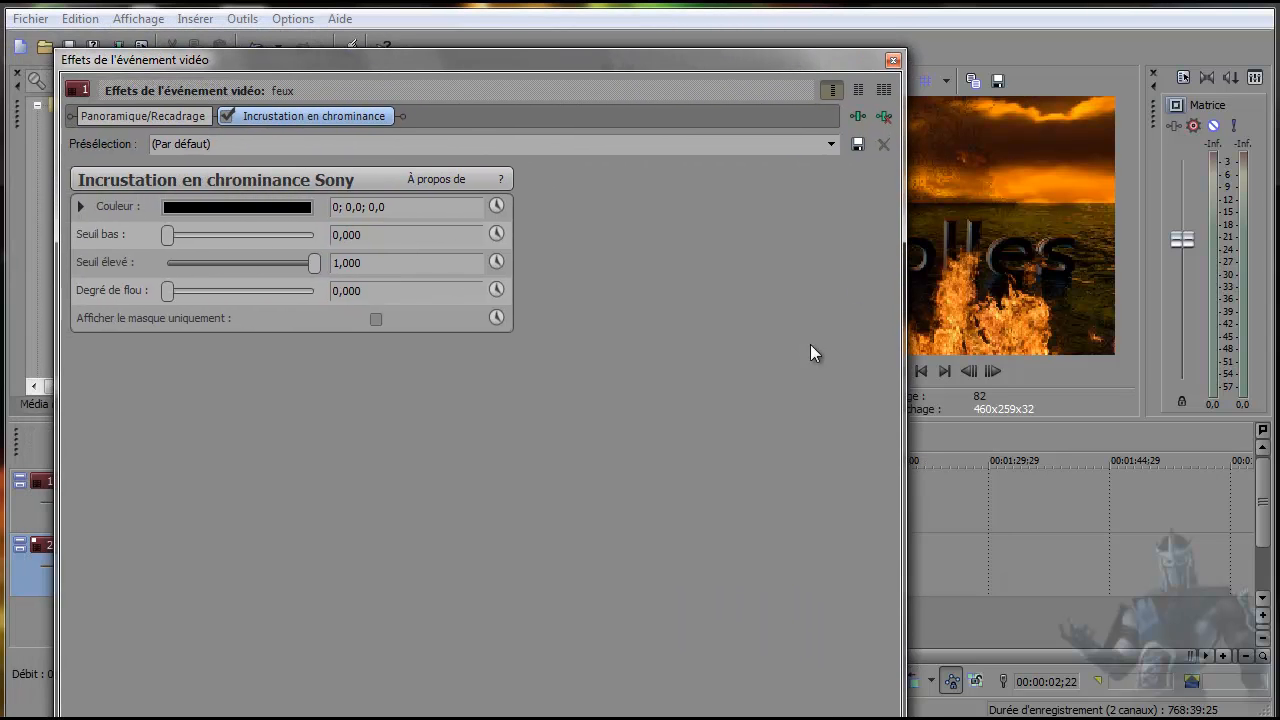
{"action": "left_click_drag", "start_coordinate": [900, 345], "coordinate": [522, 369]}
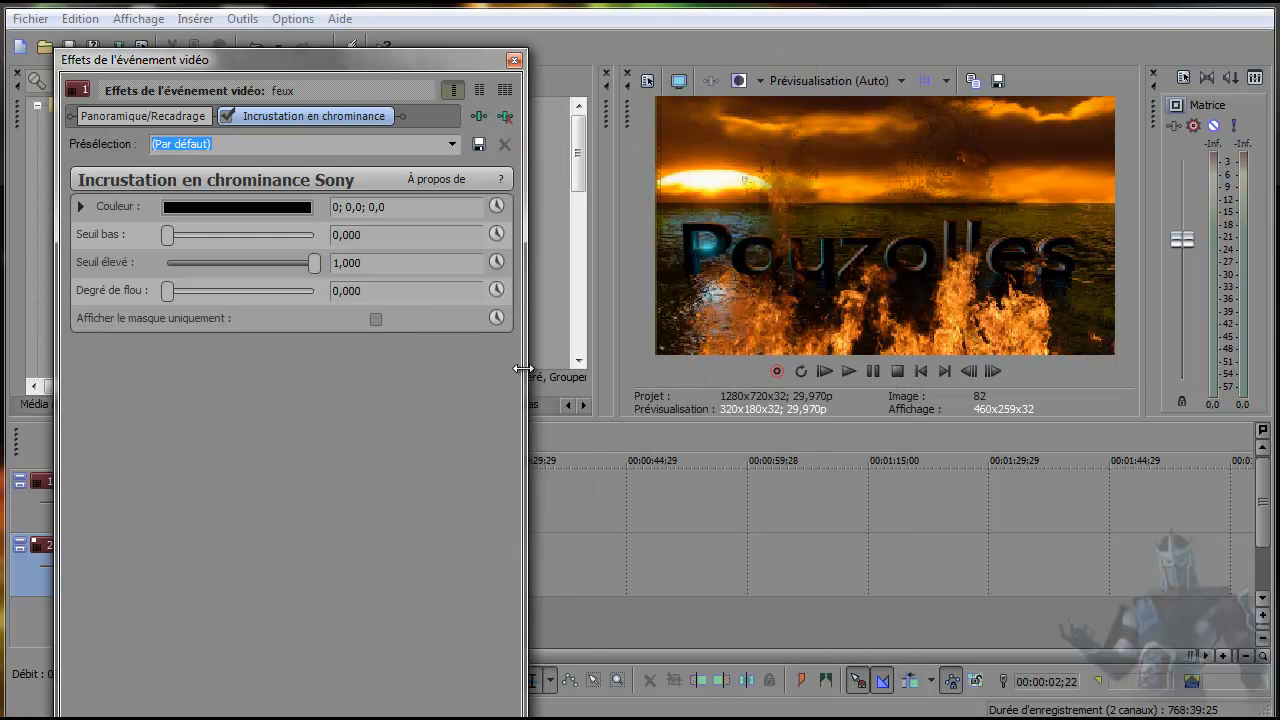
{"action": "left_click", "coordinate": [851, 369]}
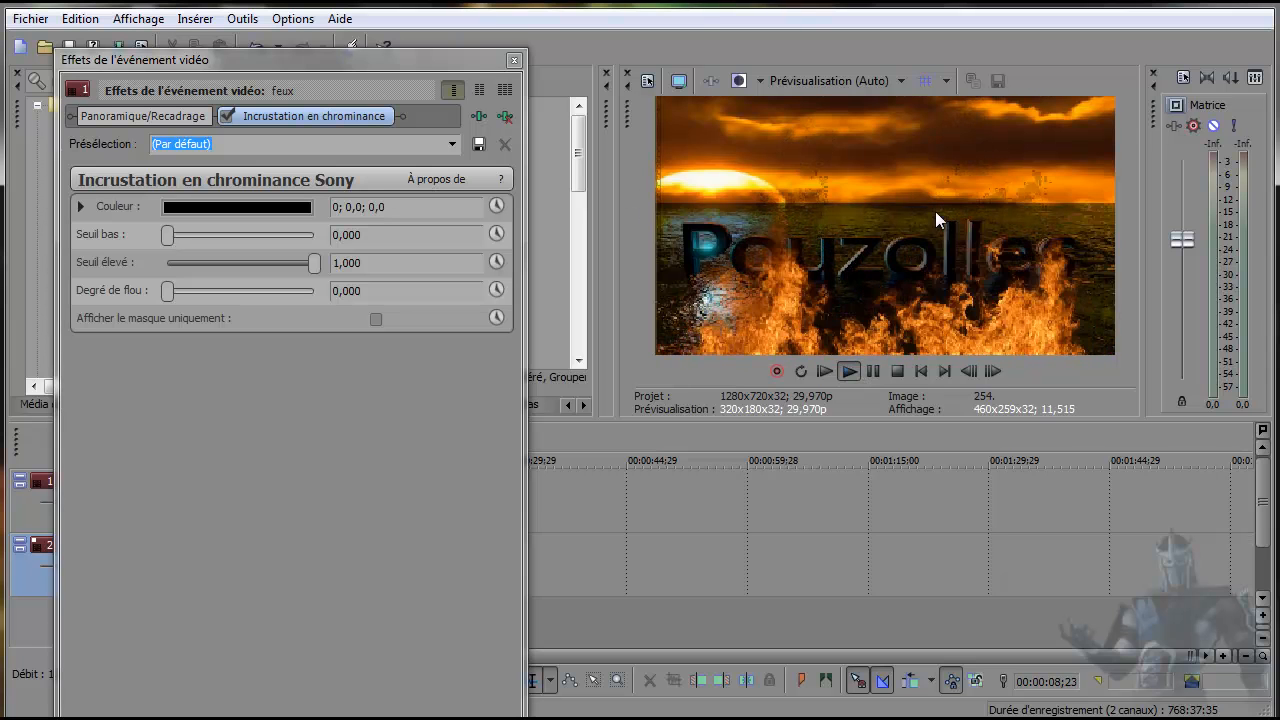
Raise the chroma key's Seuil bas to 0,422 and replay the preview from the start.
{"action": "left_click", "coordinate": [188, 237]}
{"action": "left_click", "coordinate": [217, 234]}
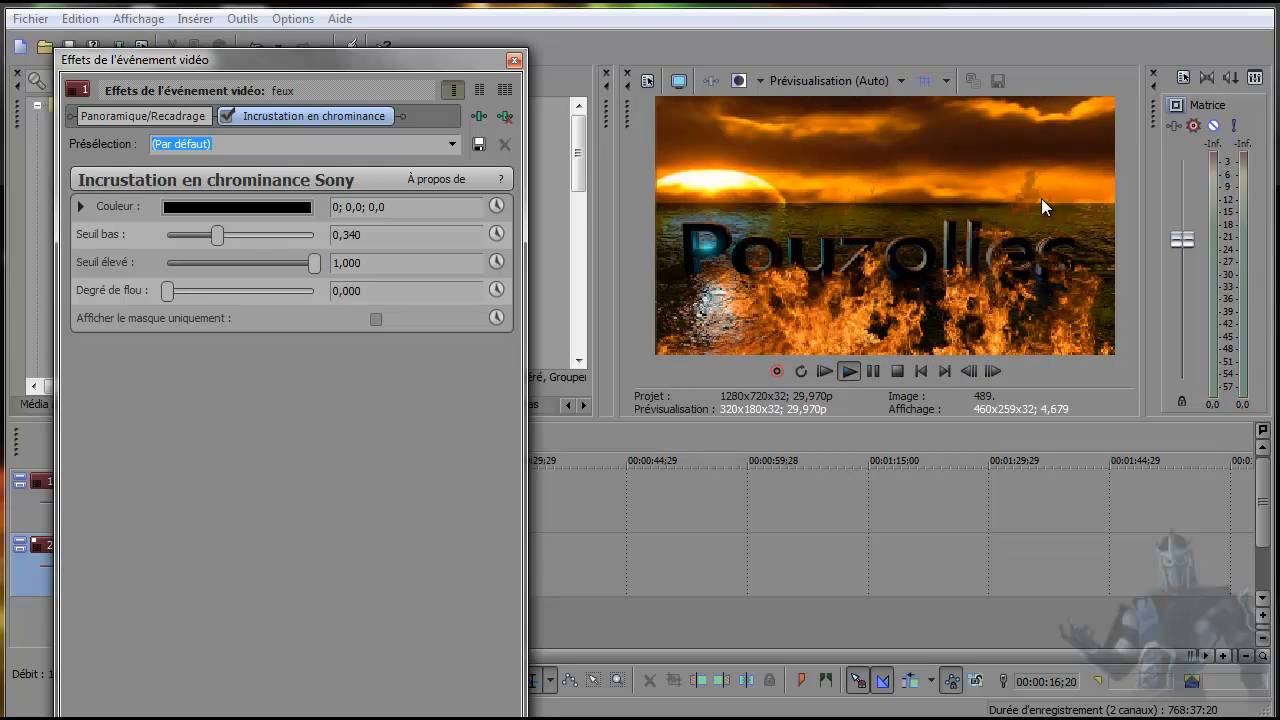
{"action": "left_click", "coordinate": [229, 235]}
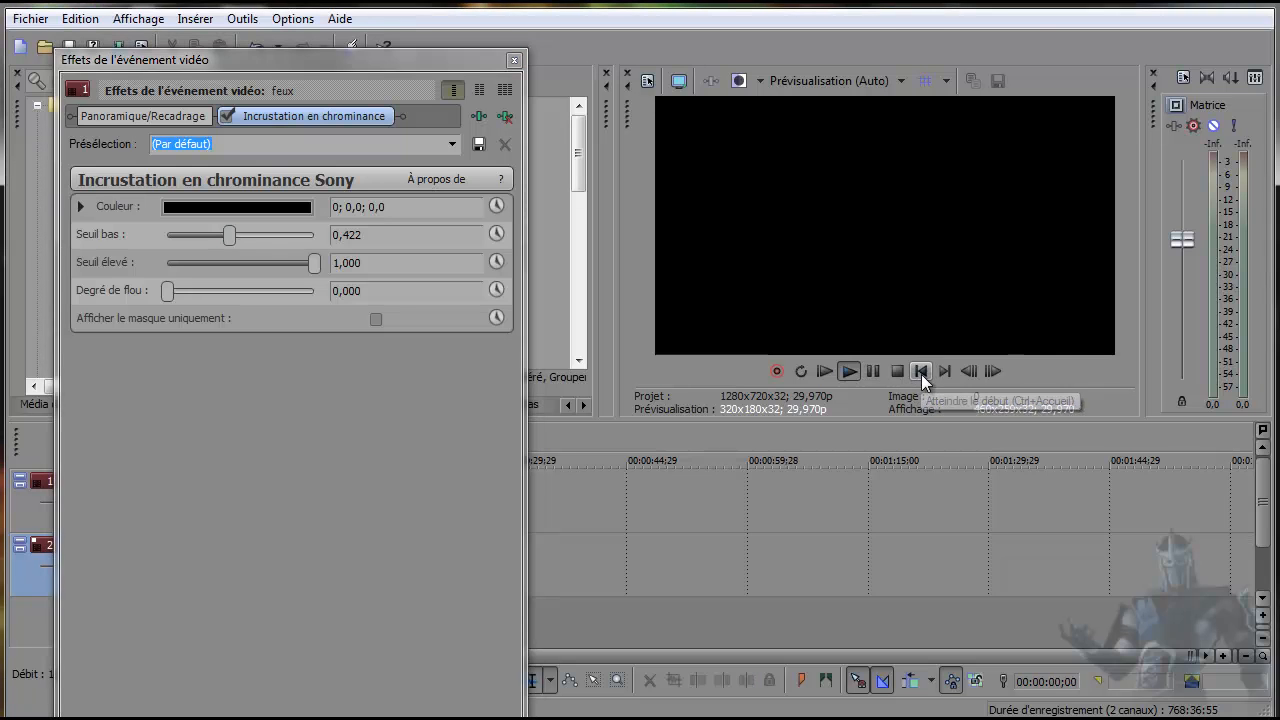
{"action": "left_click", "coordinate": [921, 372]}
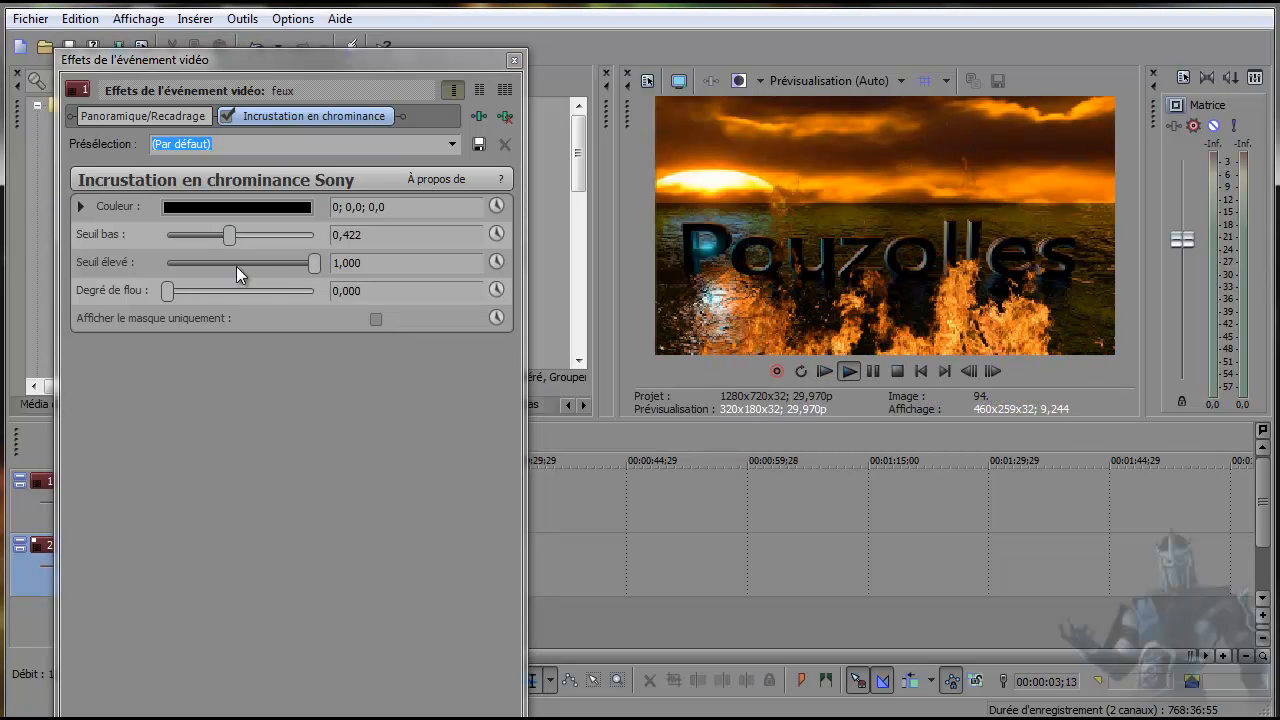
Set the key's Seuil élevé to 0,735 and Degré de flou to 0,095, and replay the preview from the start.
{"action": "left_click", "coordinate": [281, 264]}
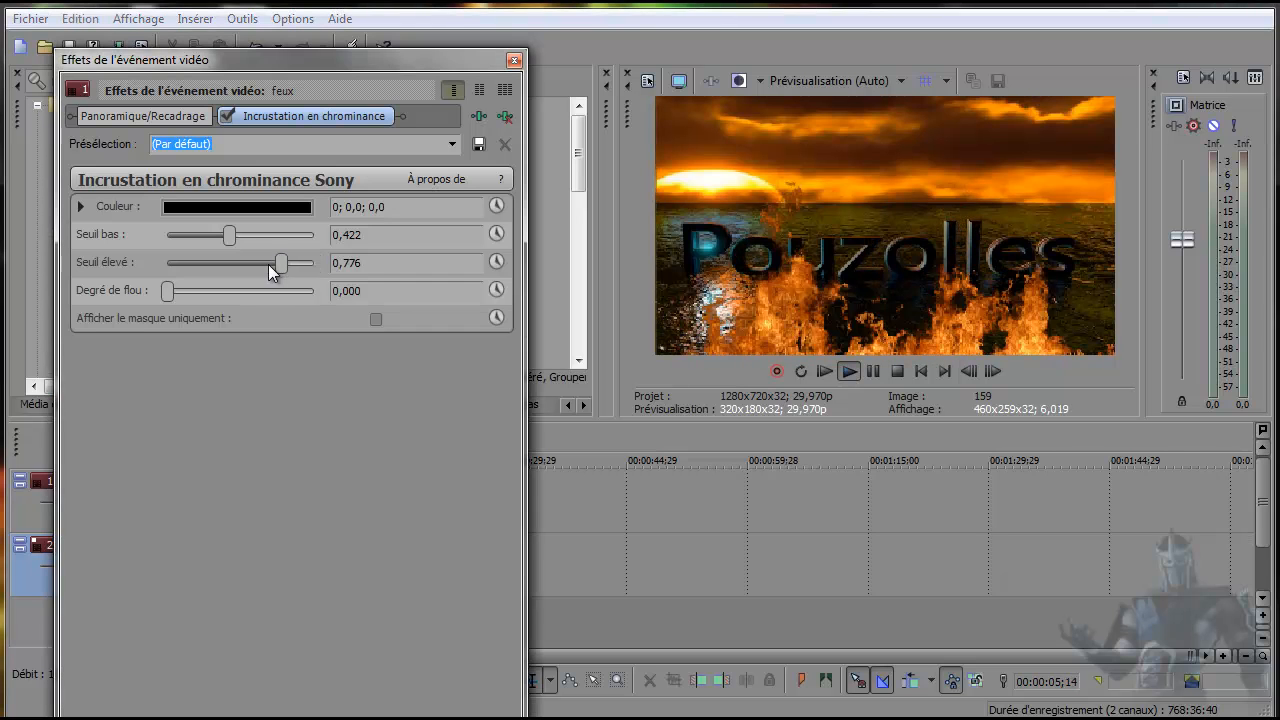
{"action": "left_click_drag", "start_coordinate": [279, 264], "coordinate": [256, 270]}
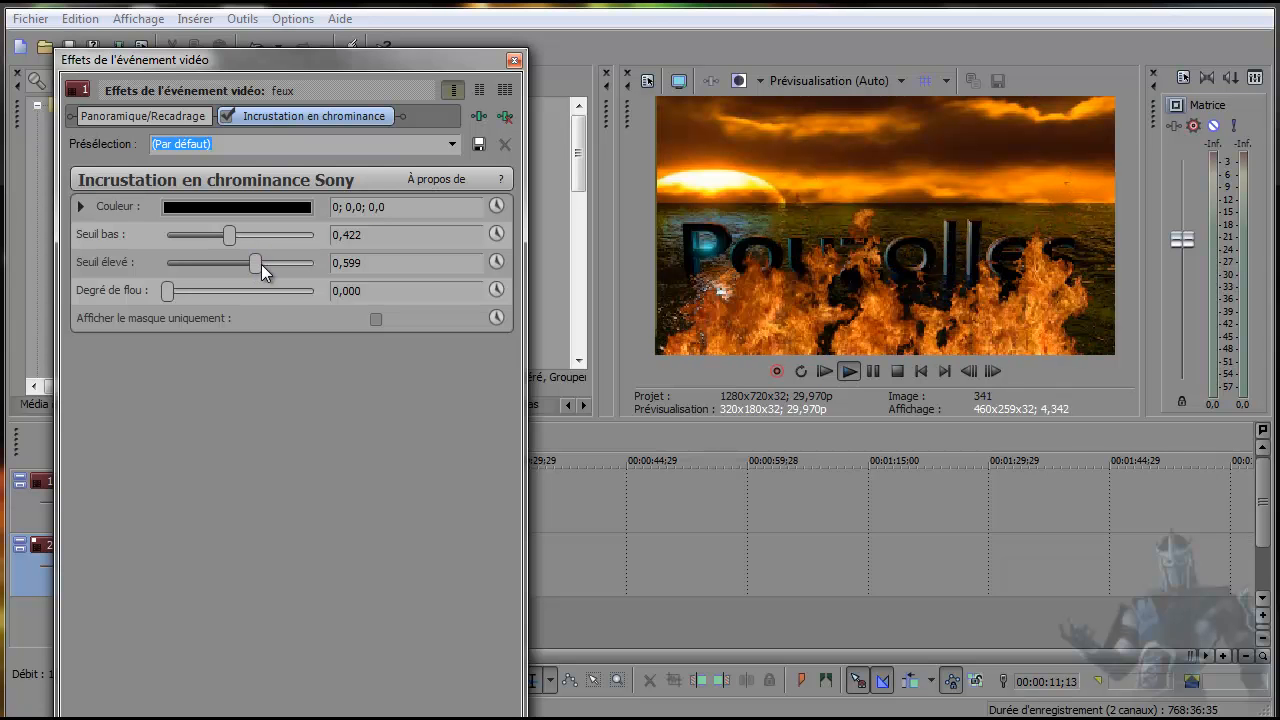
{"action": "left_click", "coordinate": [278, 264]}
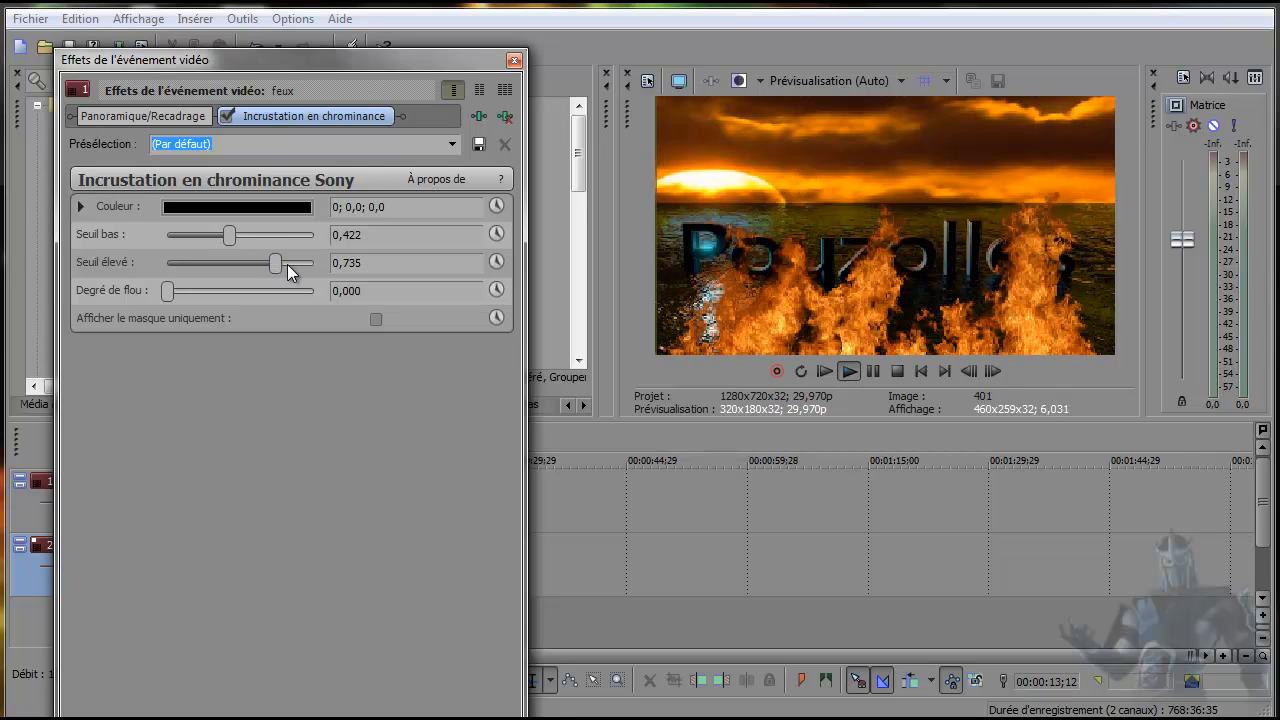
{"action": "left_click", "coordinate": [198, 290]}
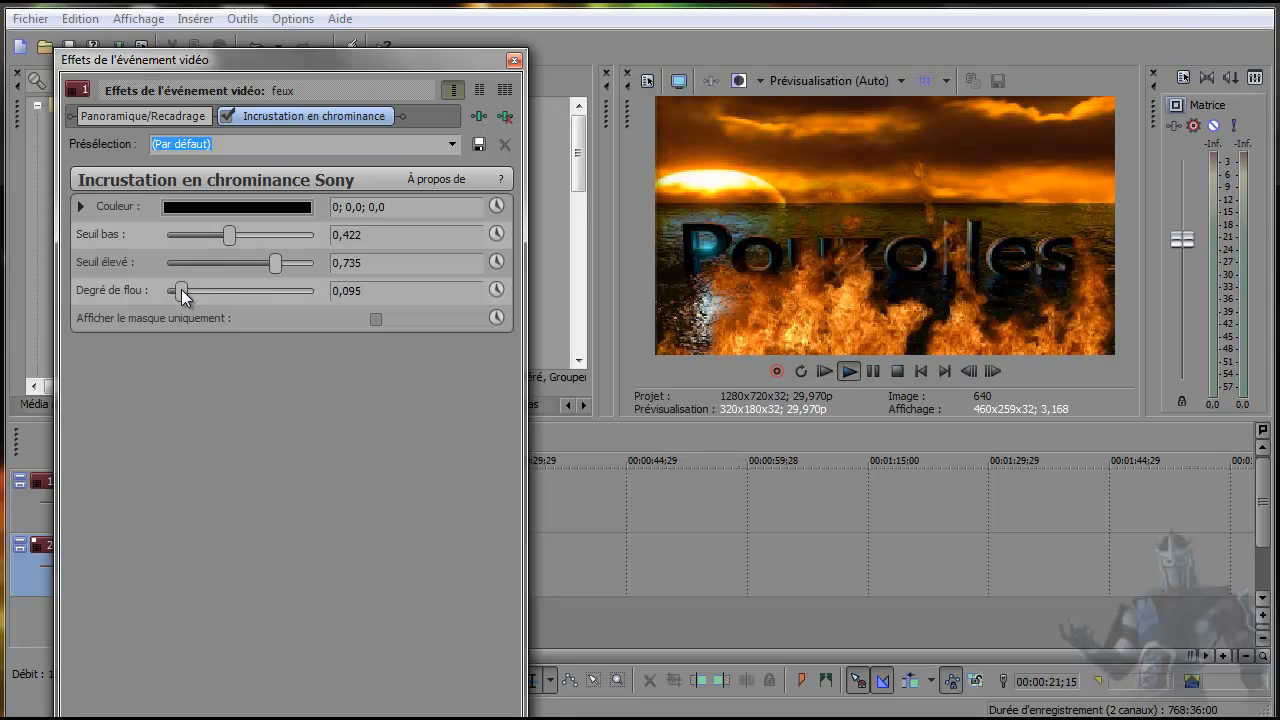
{"action": "left_click", "coordinate": [921, 372]}
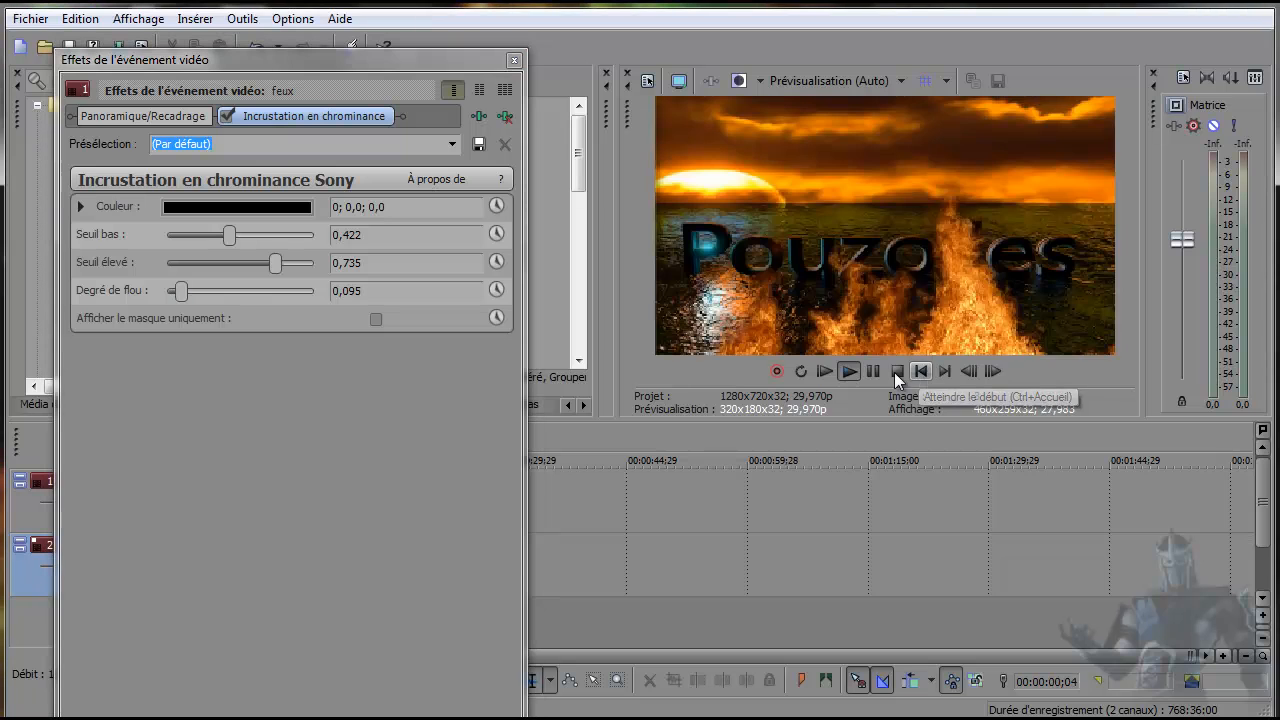
Display only the mask and replay it with Seuil élevé at 0,878 and Seuil bas at 0,197.
{"action": "left_click", "coordinate": [371, 318]}
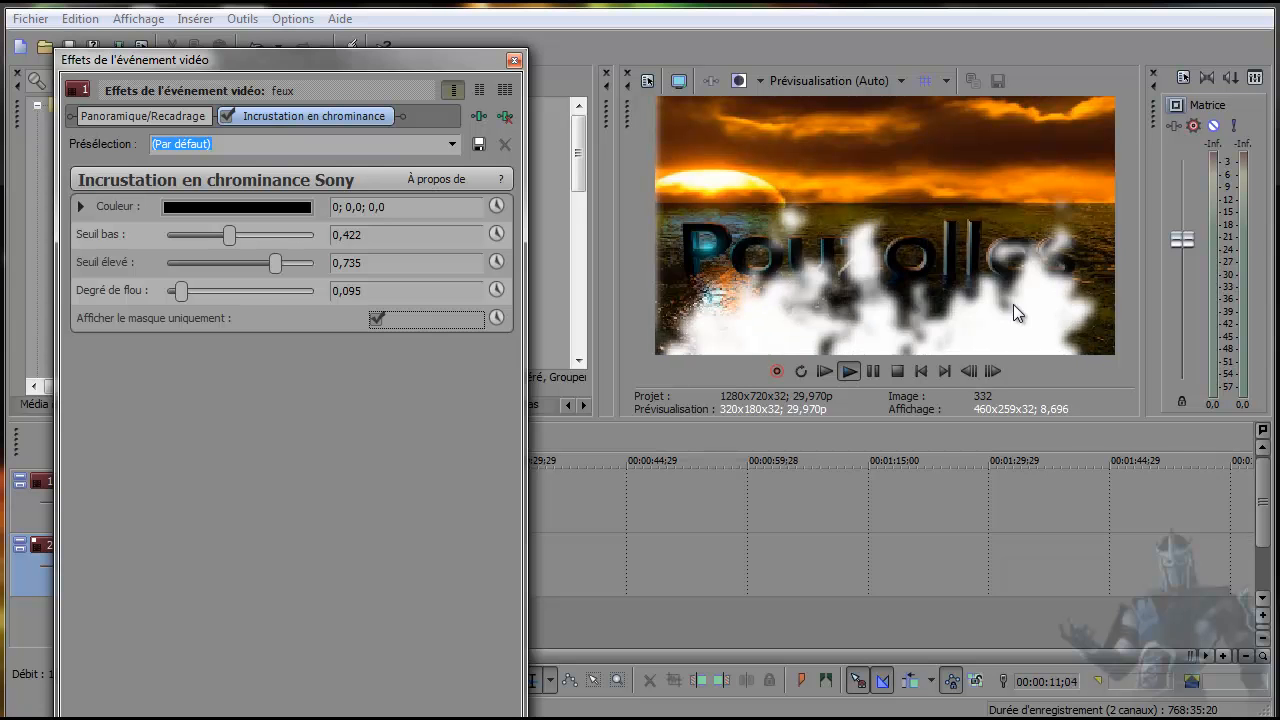
{"action": "mouse_move", "coordinate": [275, 263]}
{"action": "left_mouse_down"}
{"action": "mouse_move", "coordinate": [231, 269]}
{"action": "mouse_move", "coordinate": [298, 262]}
{"action": "left_mouse_up"}
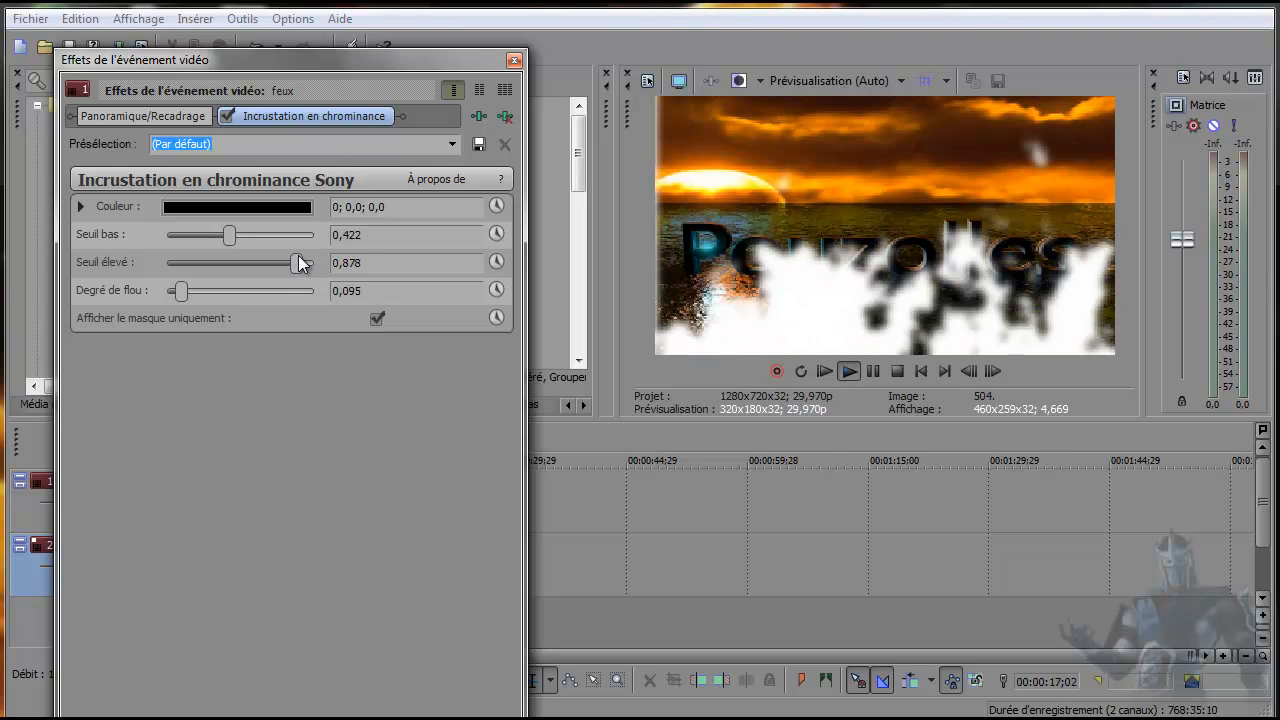
{"action": "left_click_drag", "start_coordinate": [228, 229], "coordinate": [195, 241]}
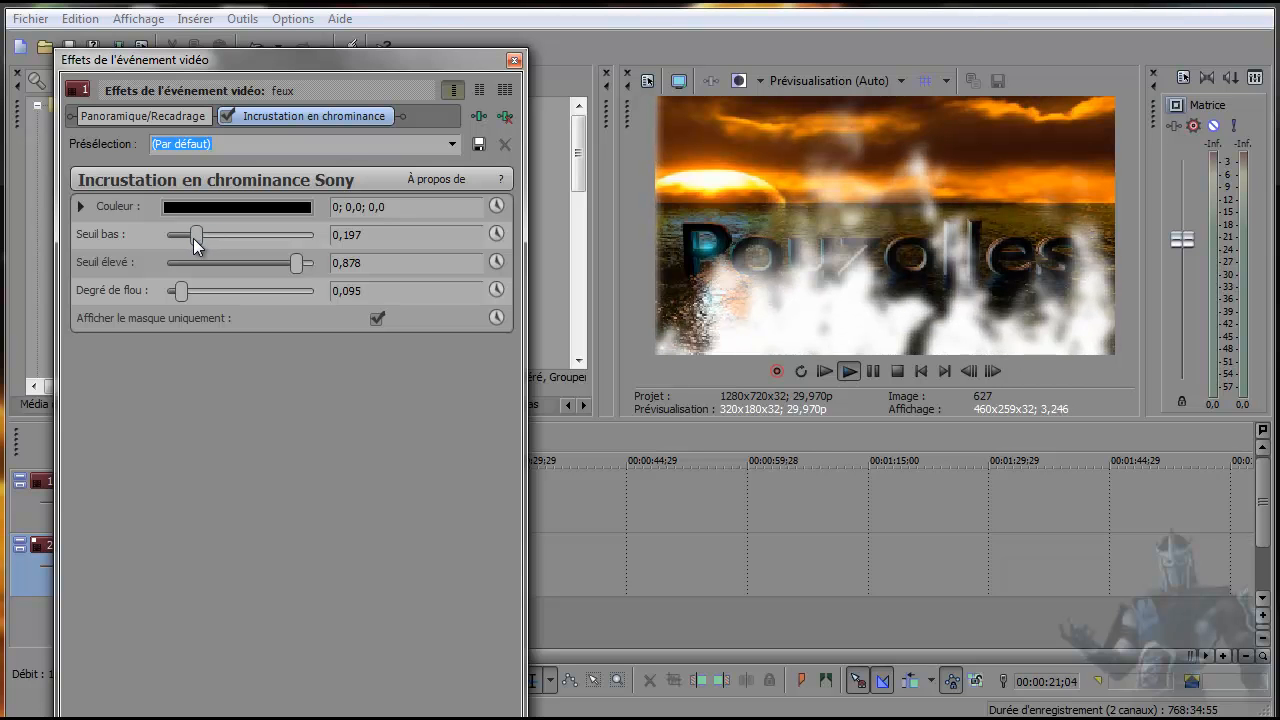
{"action": "left_click", "coordinate": [930, 373]}
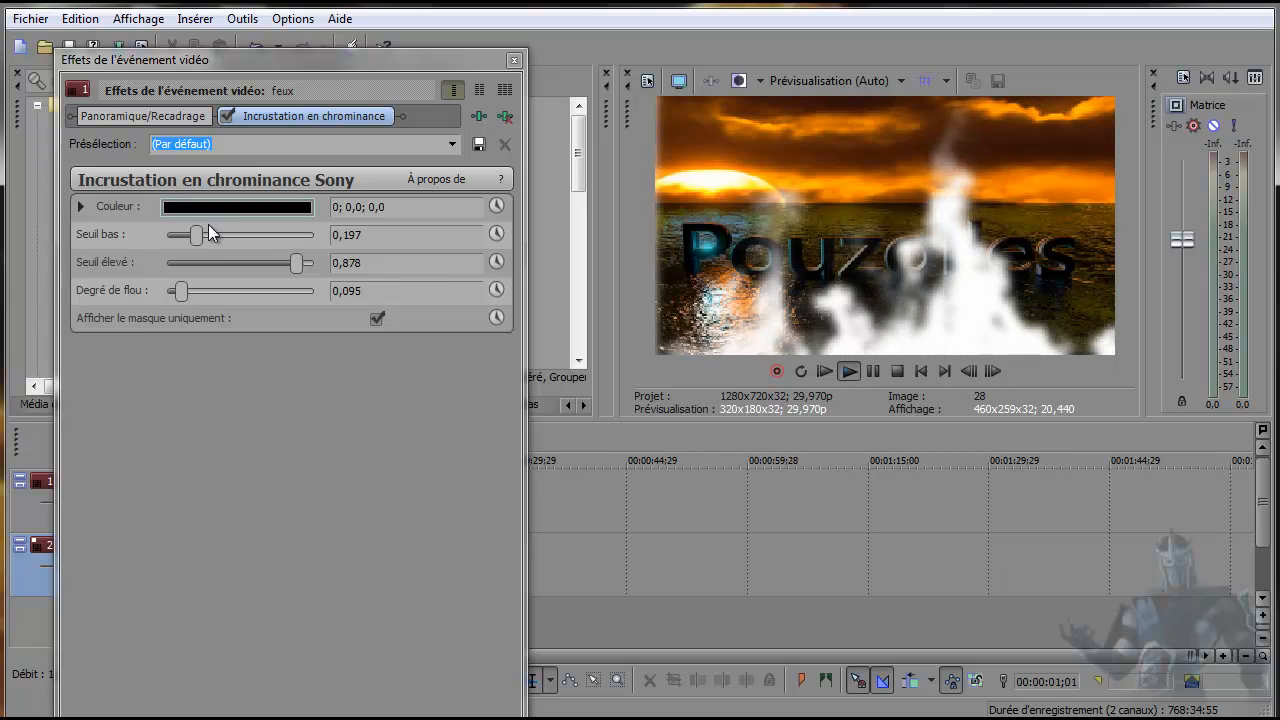
Try Seuil bas values of 0,068, 0,014 and 0,878 on the displayed mask.
{"action": "left_click_drag", "start_coordinate": [197, 241], "coordinate": [179, 244]}
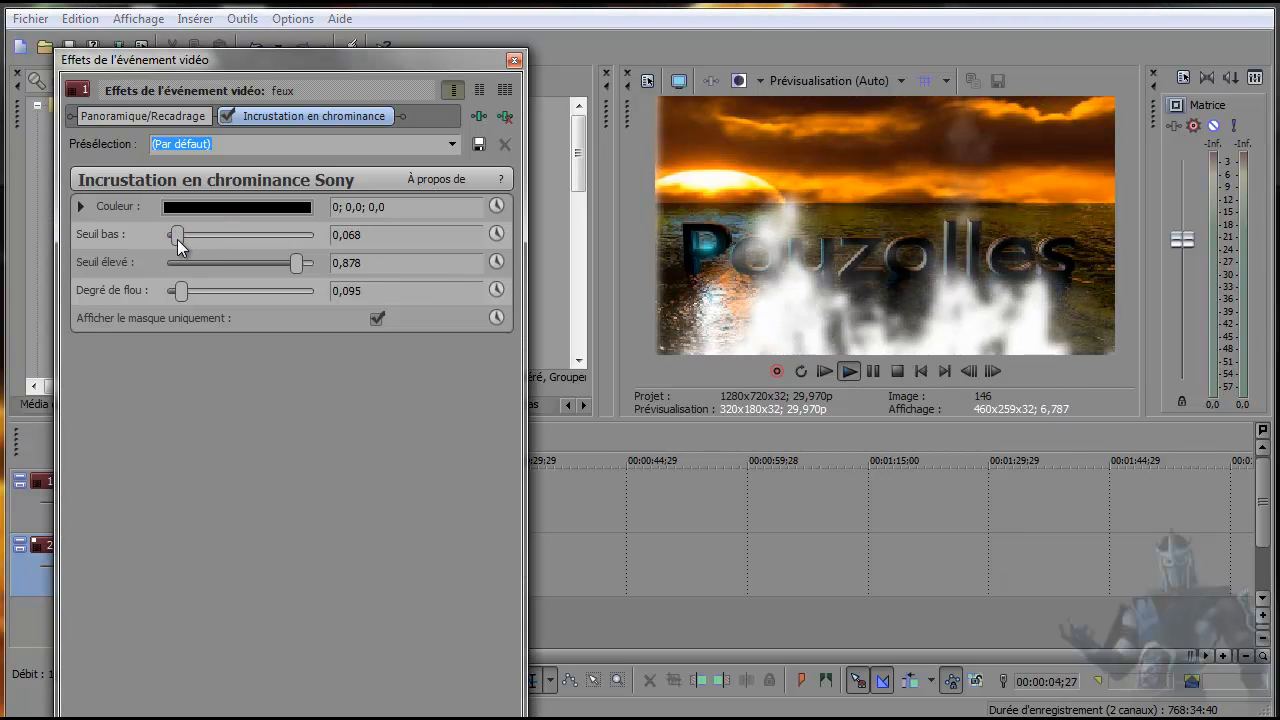
{"action": "left_click_drag", "start_coordinate": [178, 246], "coordinate": [169, 246]}
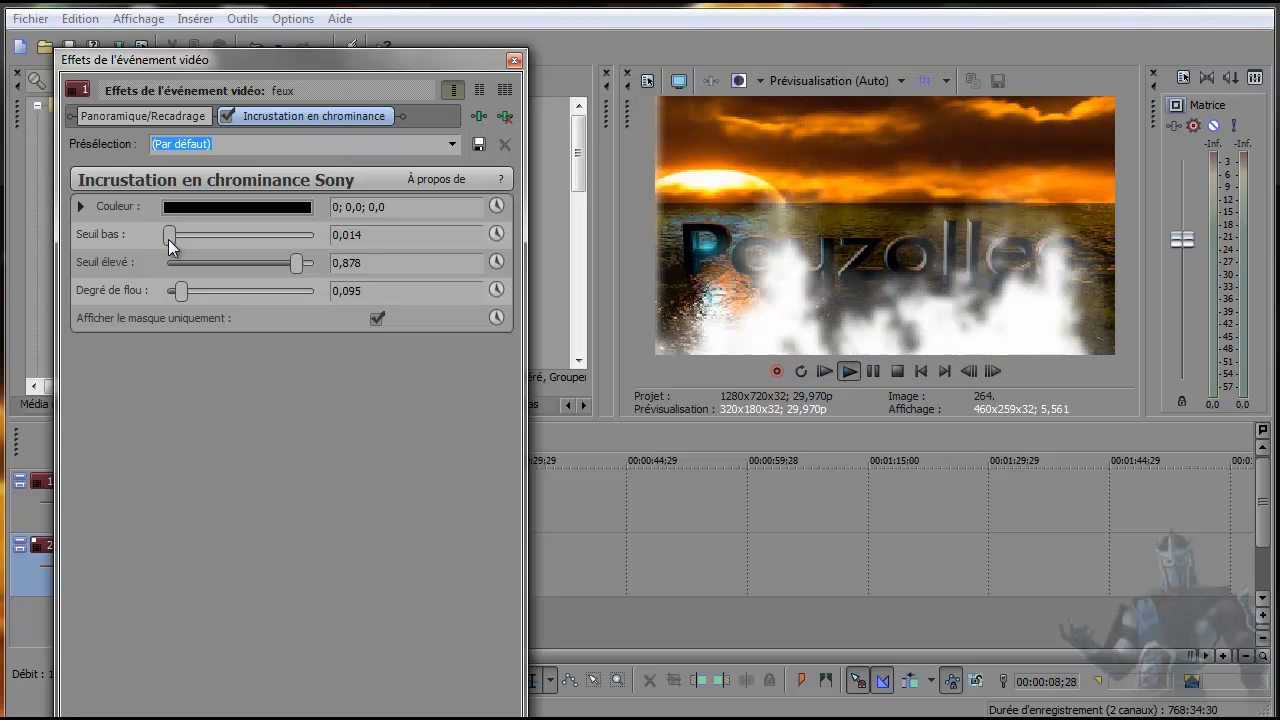
{"action": "left_click_drag", "start_coordinate": [203, 240], "coordinate": [295, 234]}
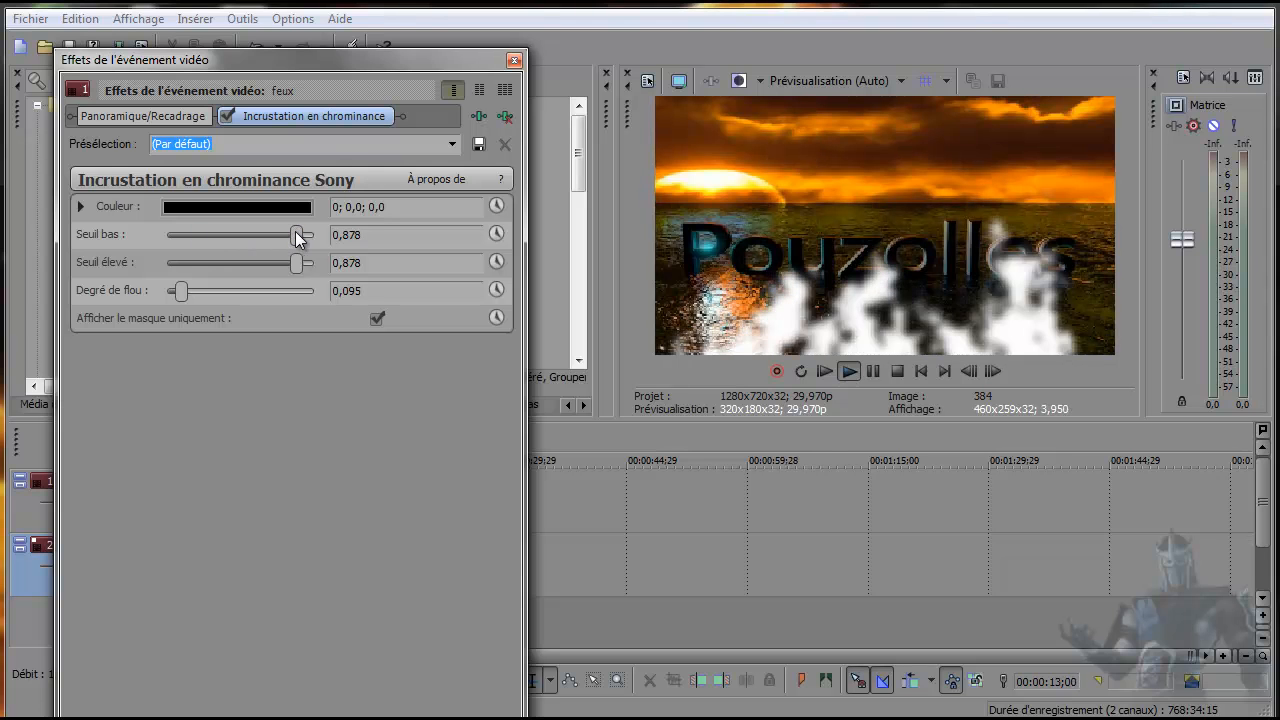
Set the key's Seuil bas to 0,184 and Seuil élevé to 0,639.
{"action": "left_click_drag", "start_coordinate": [296, 235], "coordinate": [193, 246]}
{"action": "left_click_drag", "start_coordinate": [298, 266], "coordinate": [262, 265]}
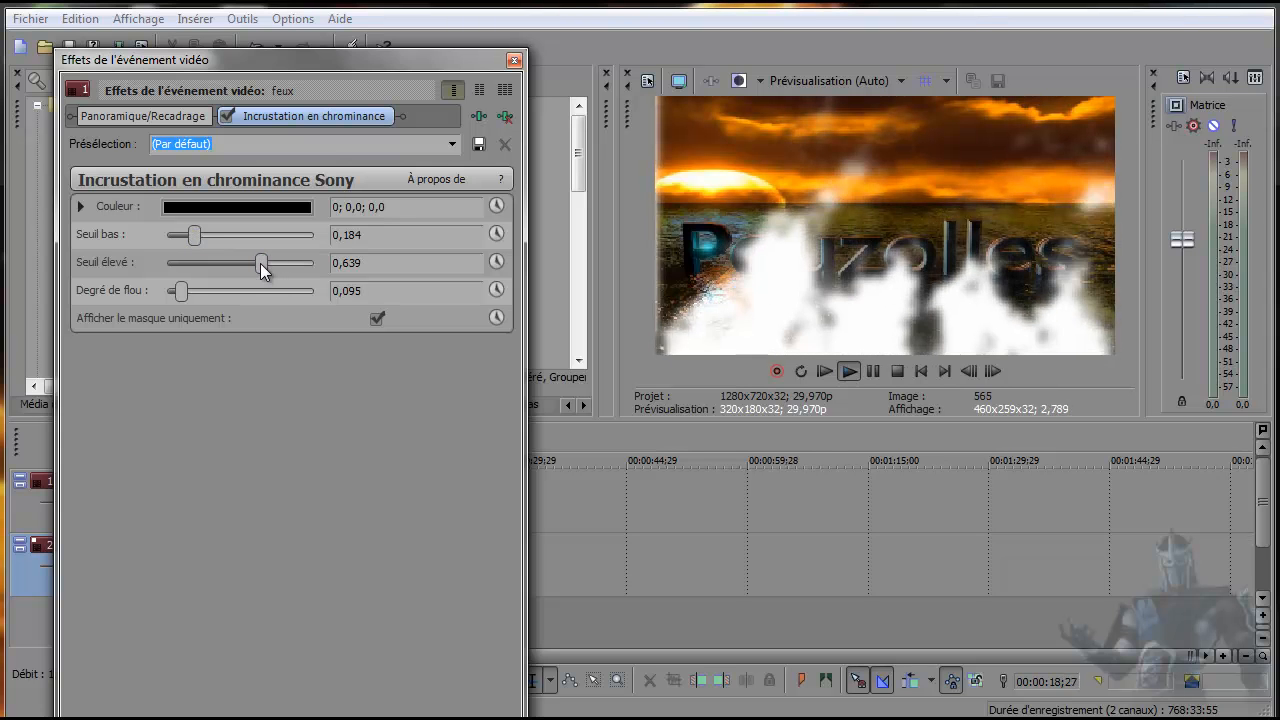
Try Degré de flou values of 0,211, 0,537 and 0,435 on the displayed mask, replaying the preview from the start.
{"action": "left_click", "coordinate": [198, 291]}
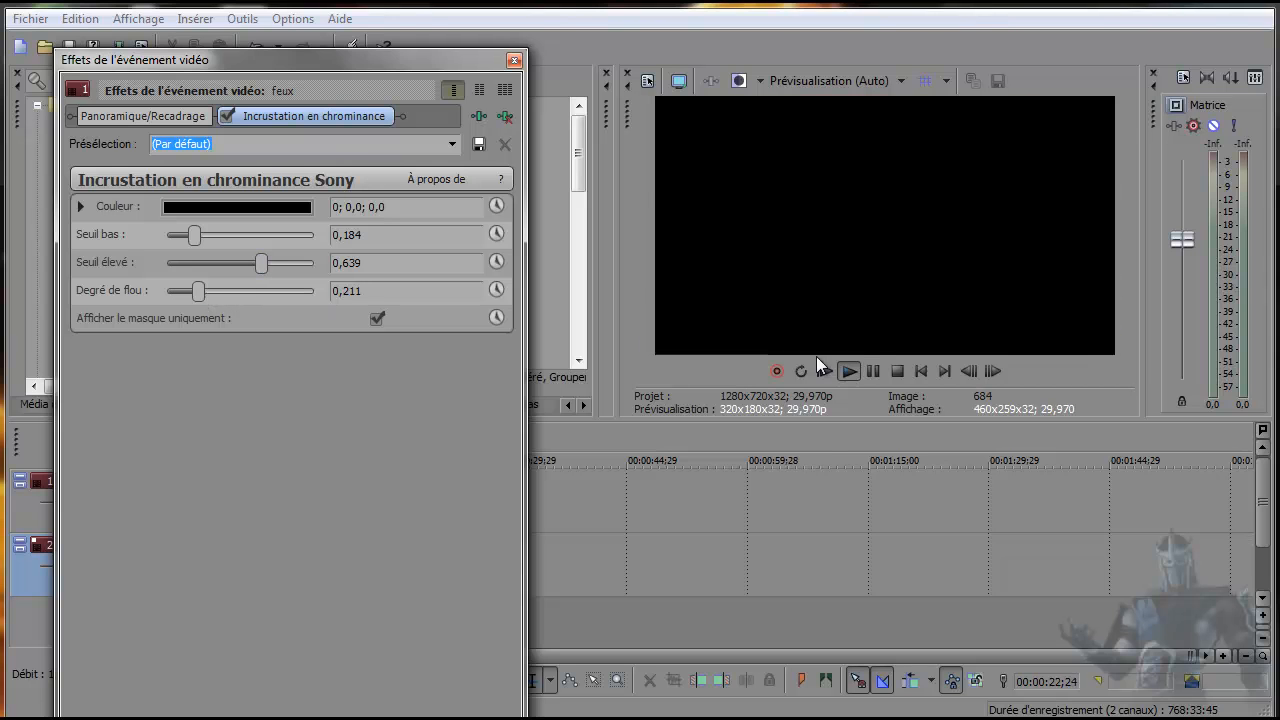
{"action": "left_click", "coordinate": [921, 371]}
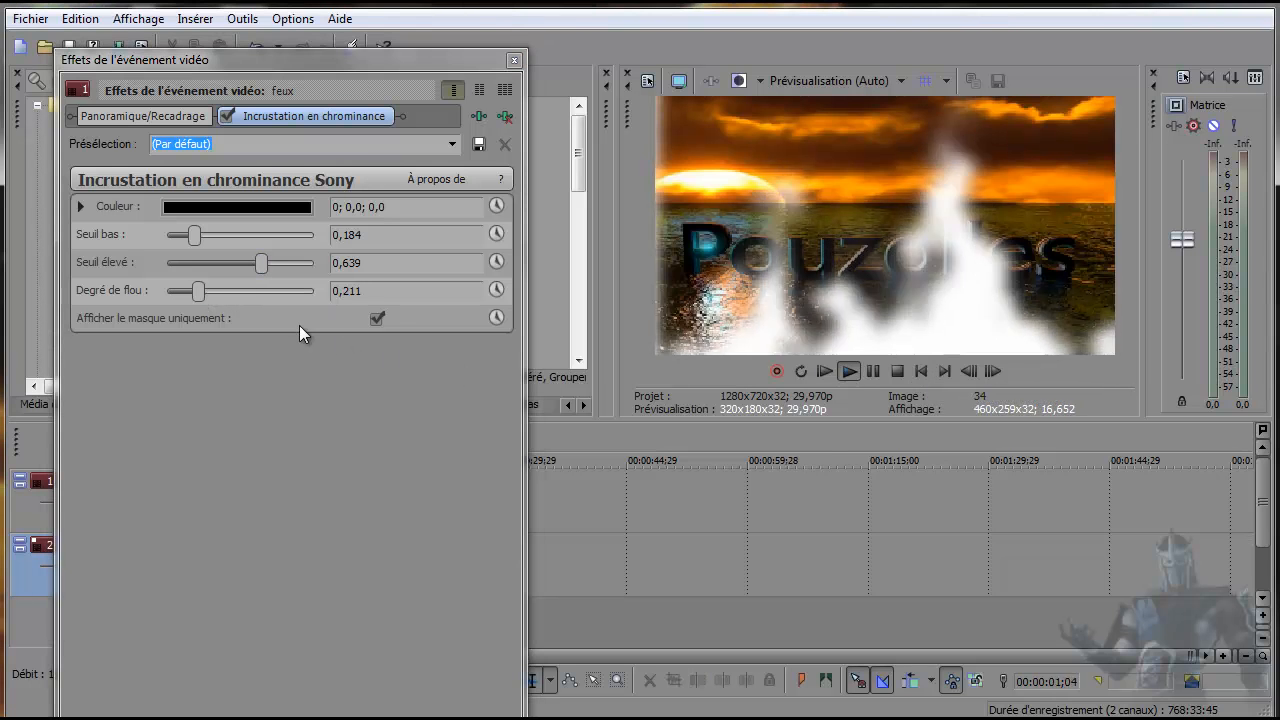
{"action": "left_click", "coordinate": [246, 292]}
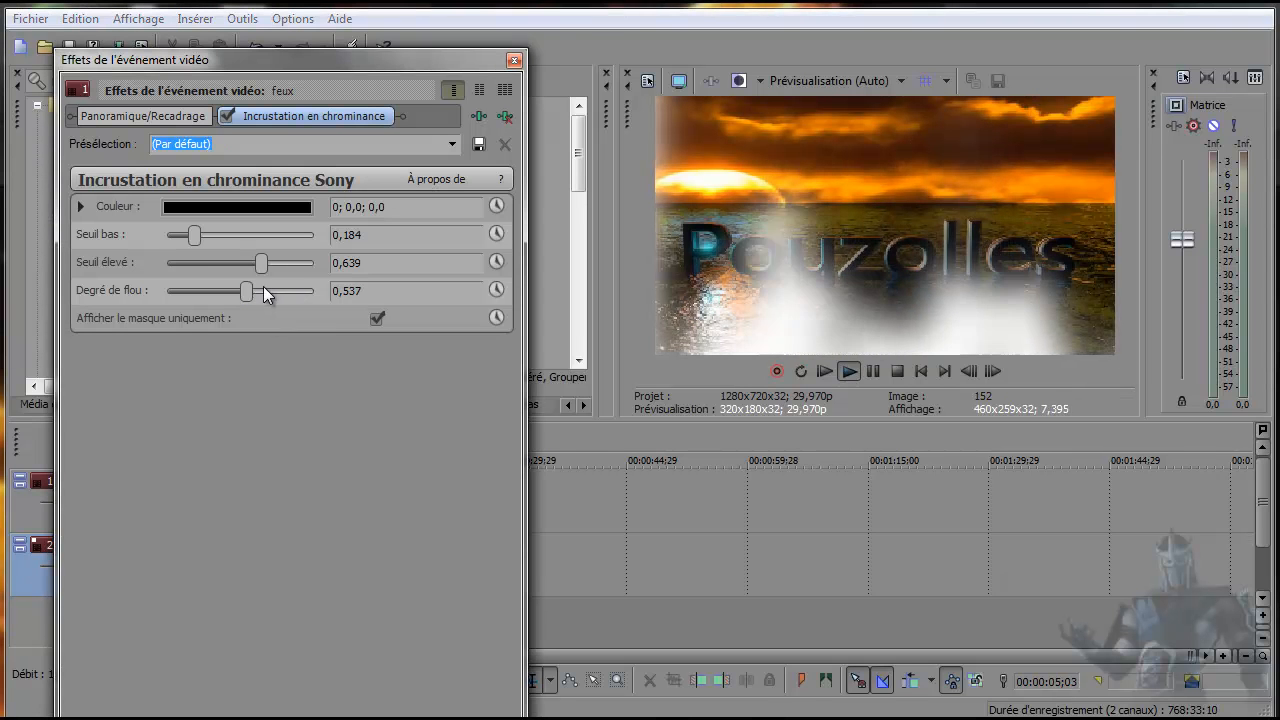
{"action": "left_click_drag", "start_coordinate": [240, 291], "coordinate": [231, 292]}
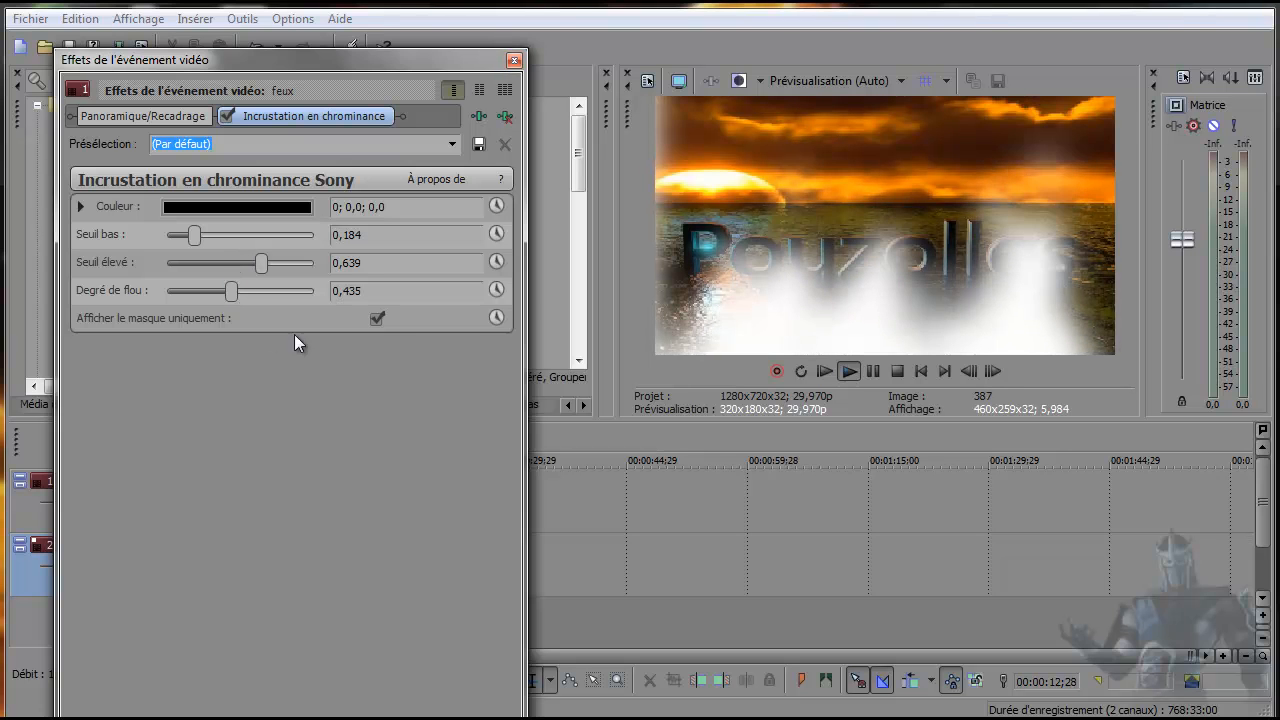
Turn off the mask-only display and replay the key with Degré de flou at 0,054 and Seuil élevé at 0,231.
{"action": "left_click", "coordinate": [377, 318]}
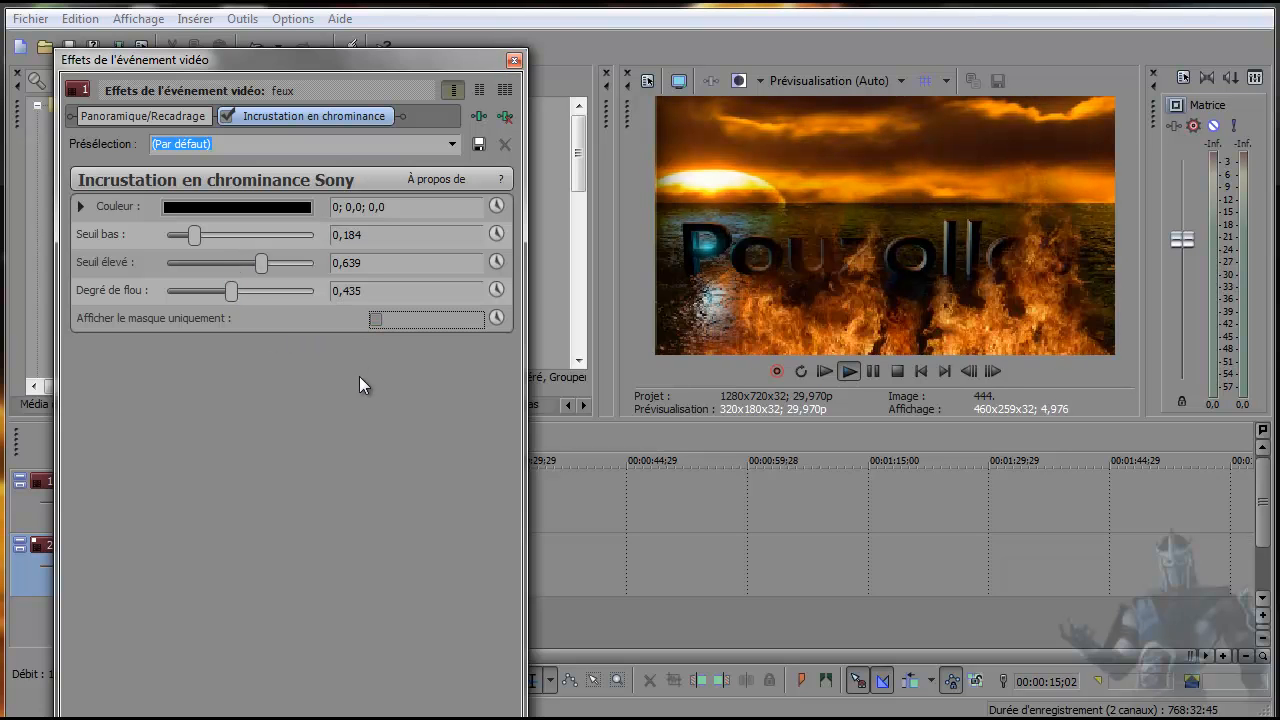
{"action": "left_click_drag", "start_coordinate": [261, 263], "coordinate": [175, 290]}
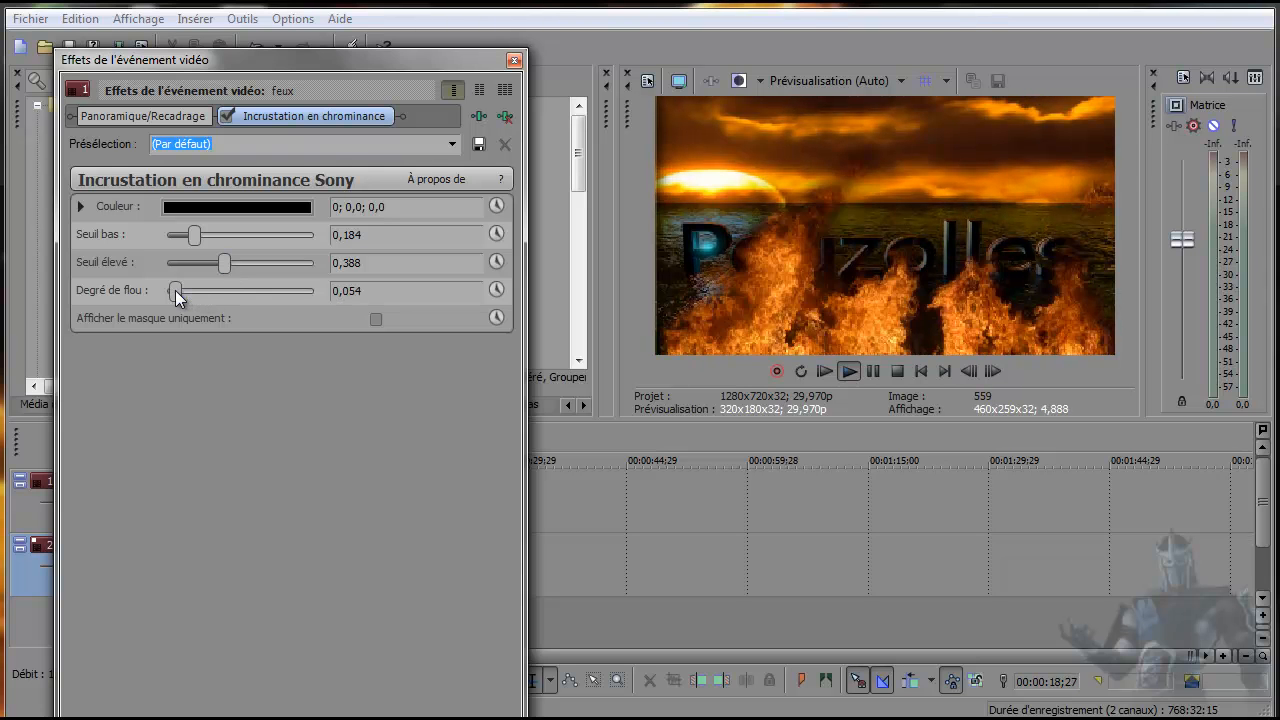
{"action": "left_click_drag", "start_coordinate": [230, 259], "coordinate": [201, 264]}
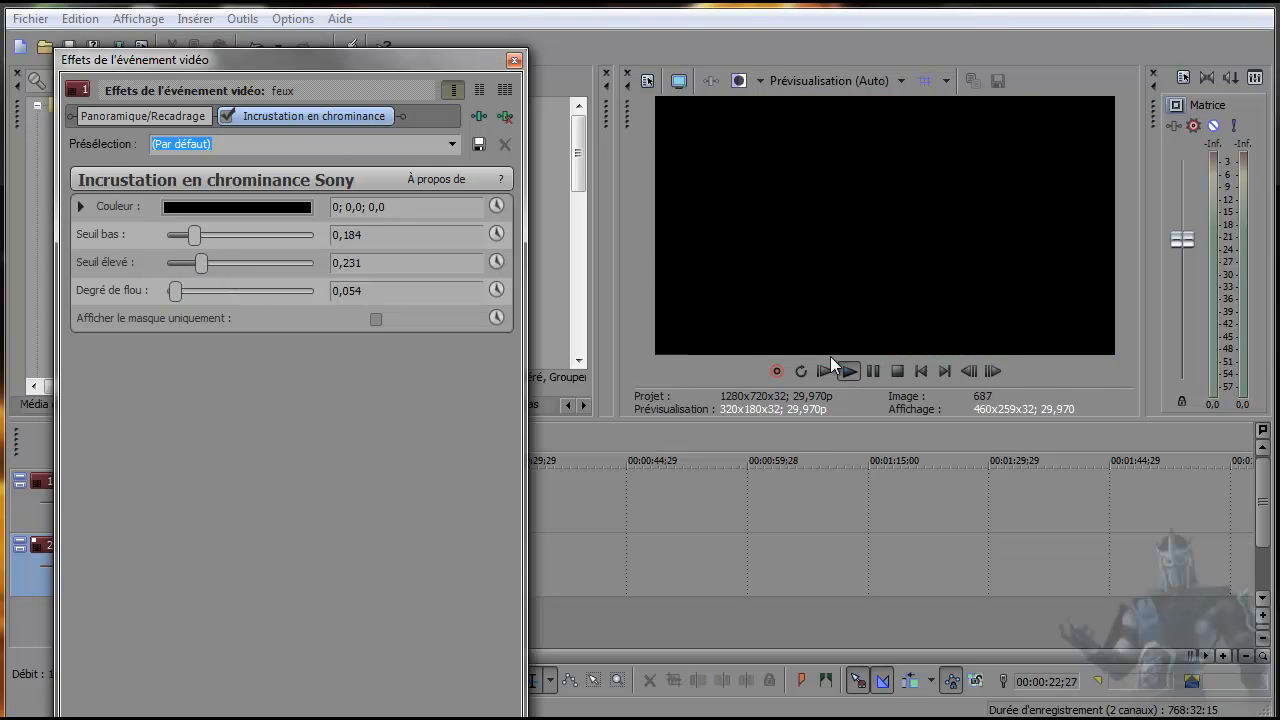
{"action": "left_click", "coordinate": [921, 371]}
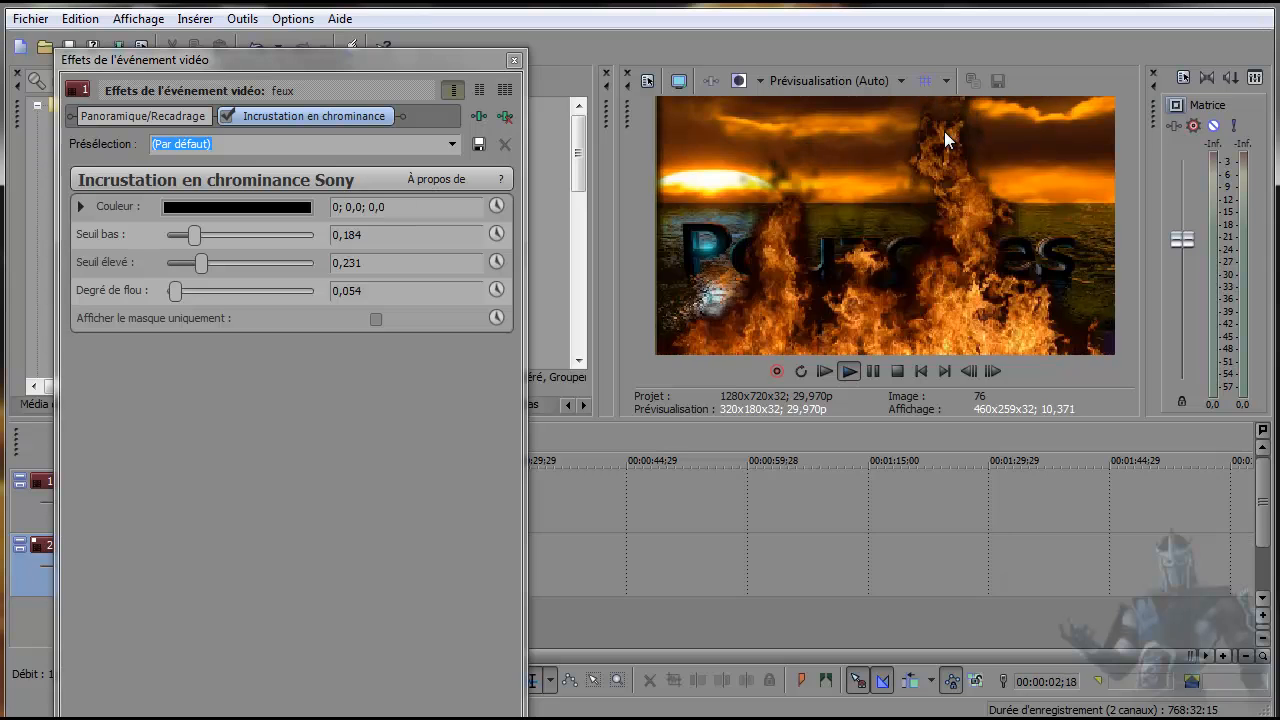
Raise the key's Seuil élevé to 0,476 and finally 0,823, then close the effect settings and stop playback.
{"action": "left_click_drag", "start_coordinate": [201, 263], "coordinate": [238, 265]}
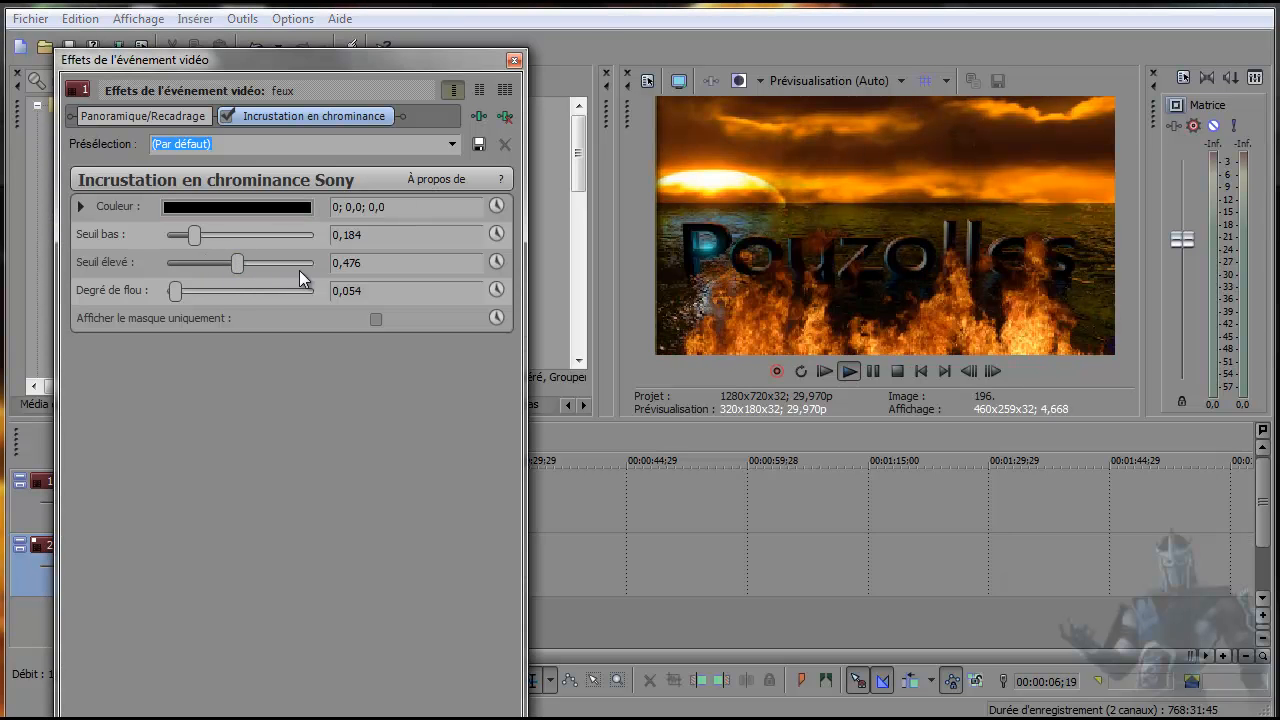
{"action": "left_click_drag", "start_coordinate": [237, 263], "coordinate": [259, 263]}
{"action": "left_click", "coordinate": [287, 265]}
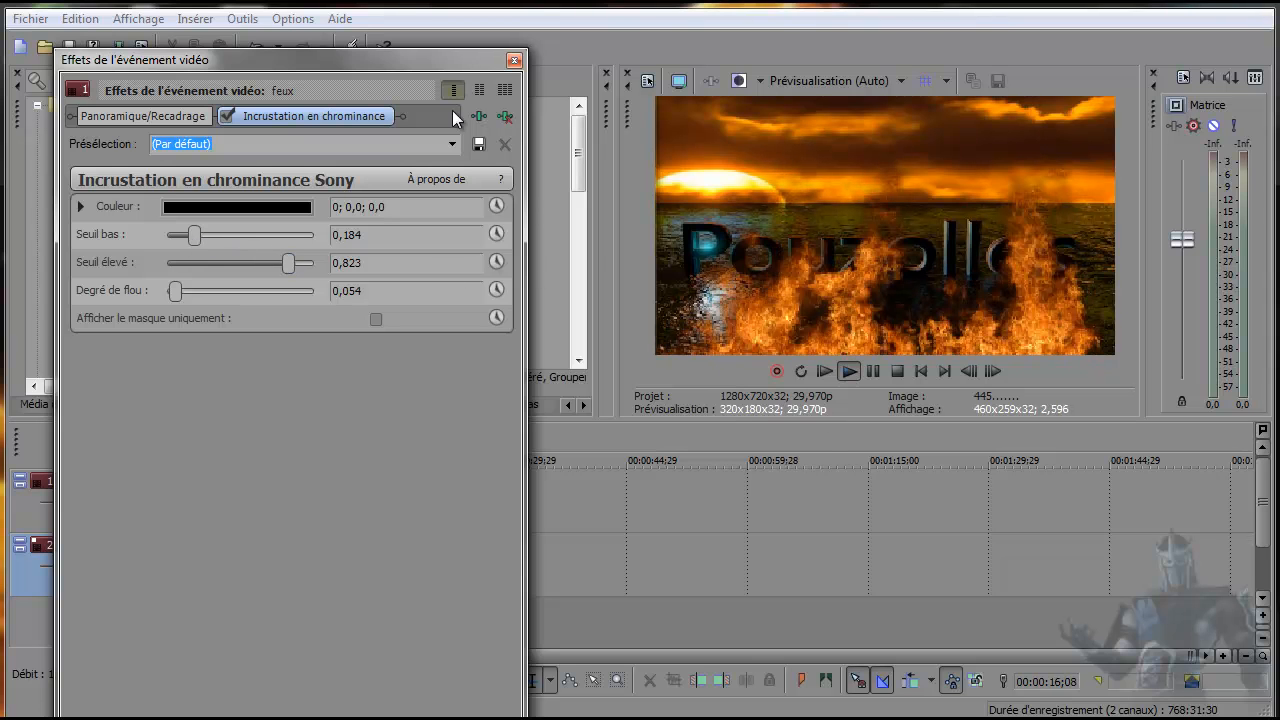
{"action": "left_click", "coordinate": [513, 60]}
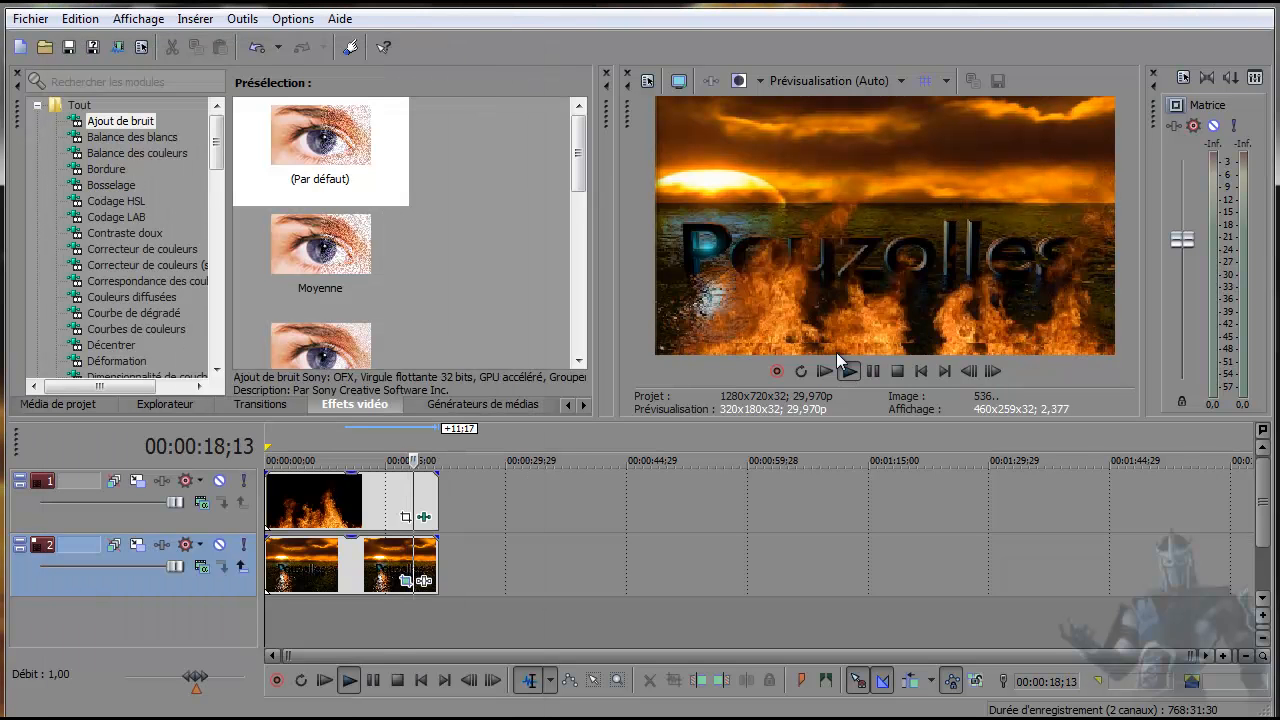
{"action": "left_click", "coordinate": [897, 372]}
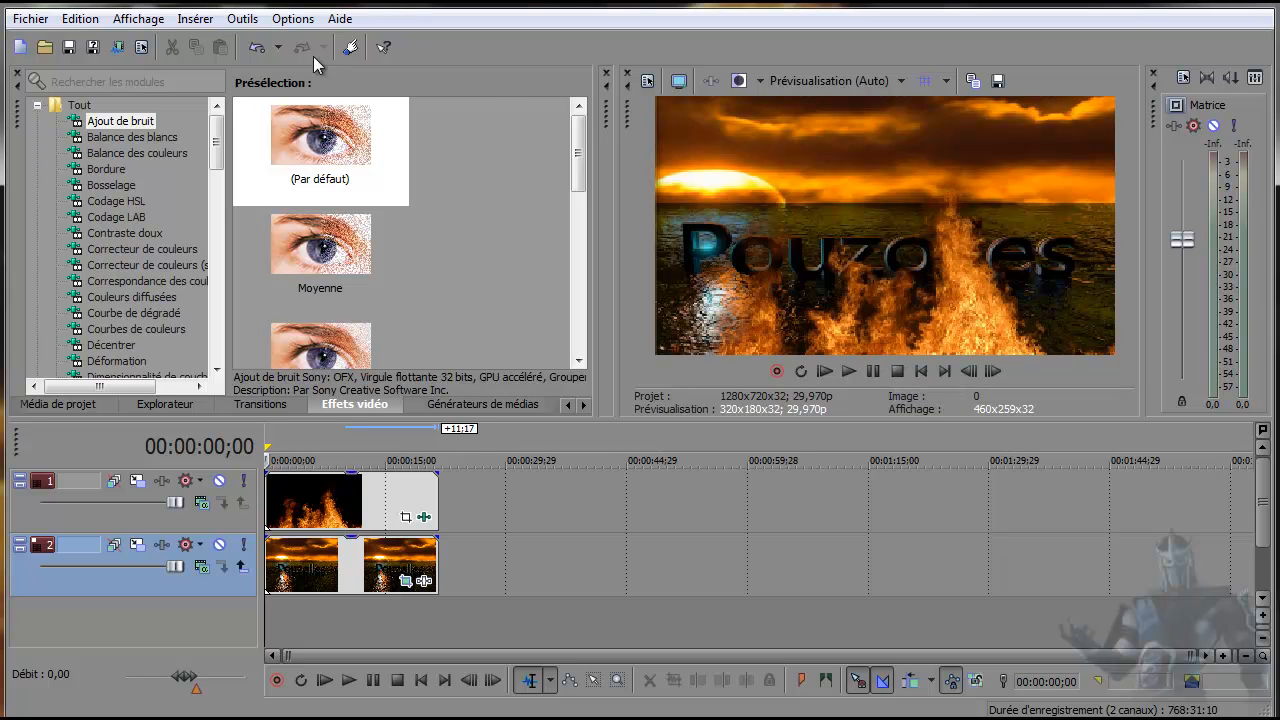
Start rendering the project to a file with the Sony AVC/MVC template Internet 1280x720-30p.
{"action": "left_click", "coordinate": [22, 22]}
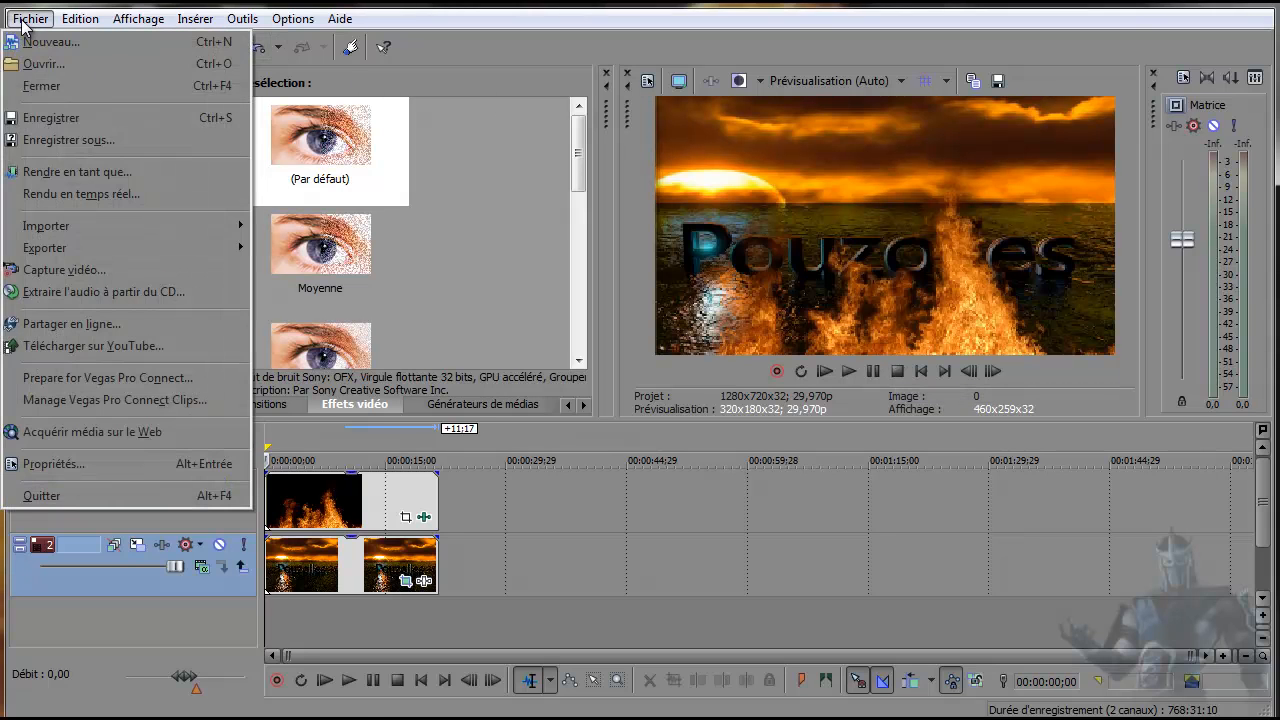
{"action": "left_click", "coordinate": [50, 168]}
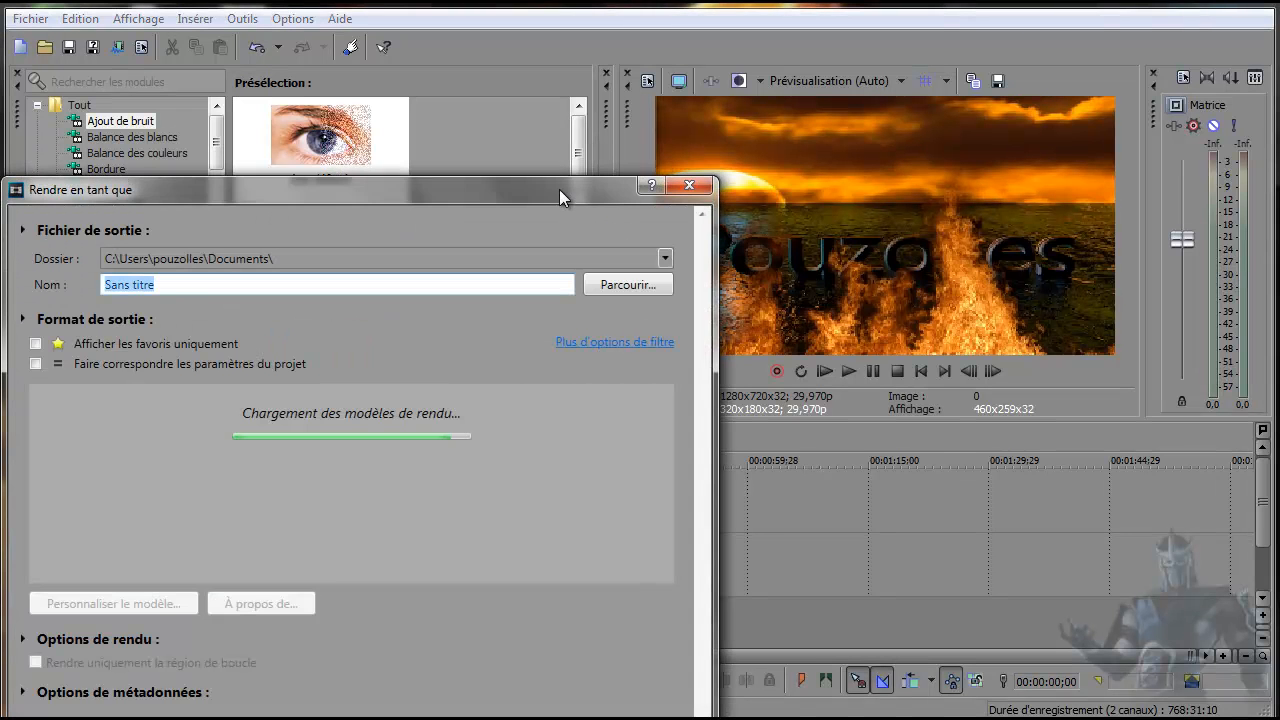
{"action": "left_click_drag", "start_coordinate": [559, 189], "coordinate": [562, 27]}
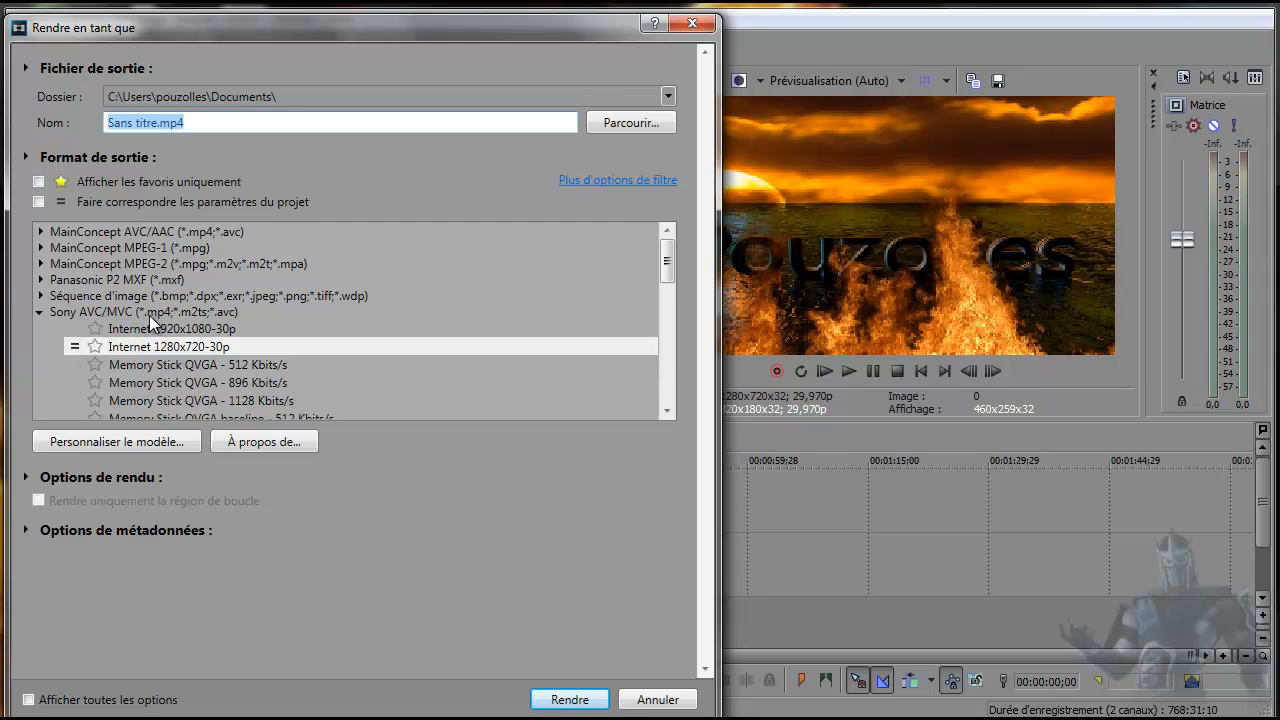
{"action": "left_click", "coordinate": [144, 345]}
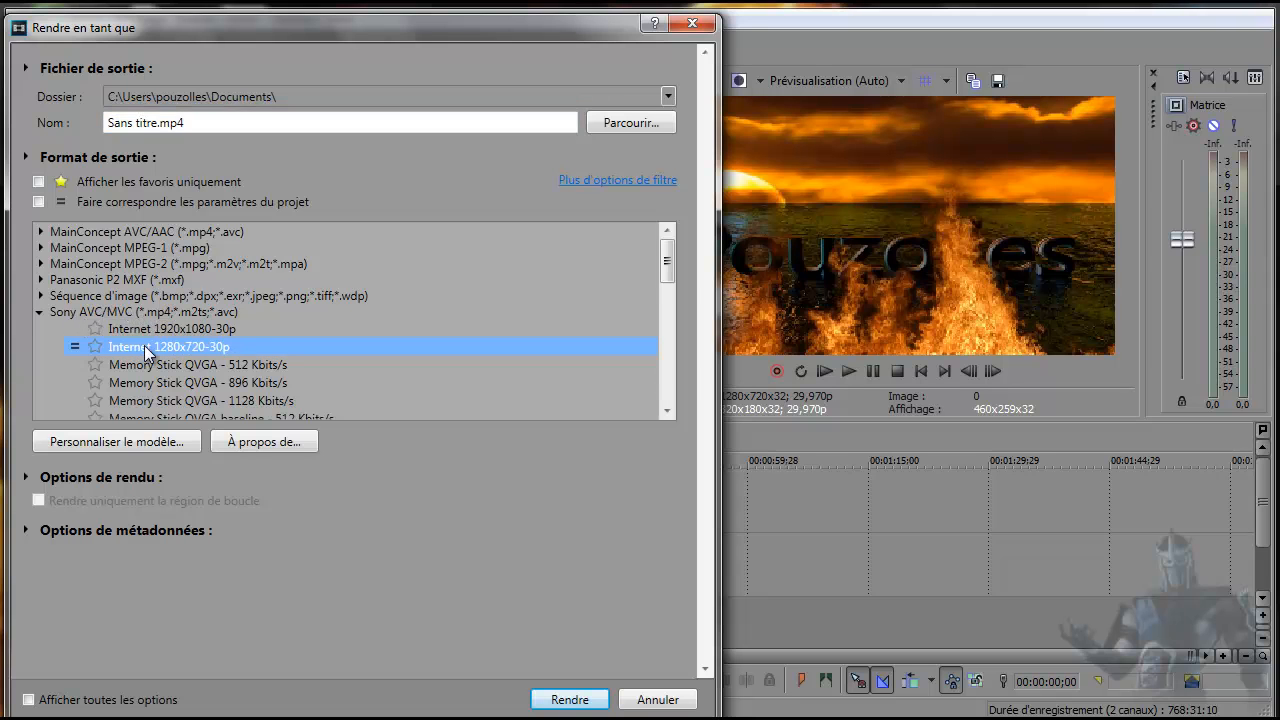
Review the render template's custom settings and its available image sizes, and leave them unchanged.
{"action": "left_click", "coordinate": [135, 441]}
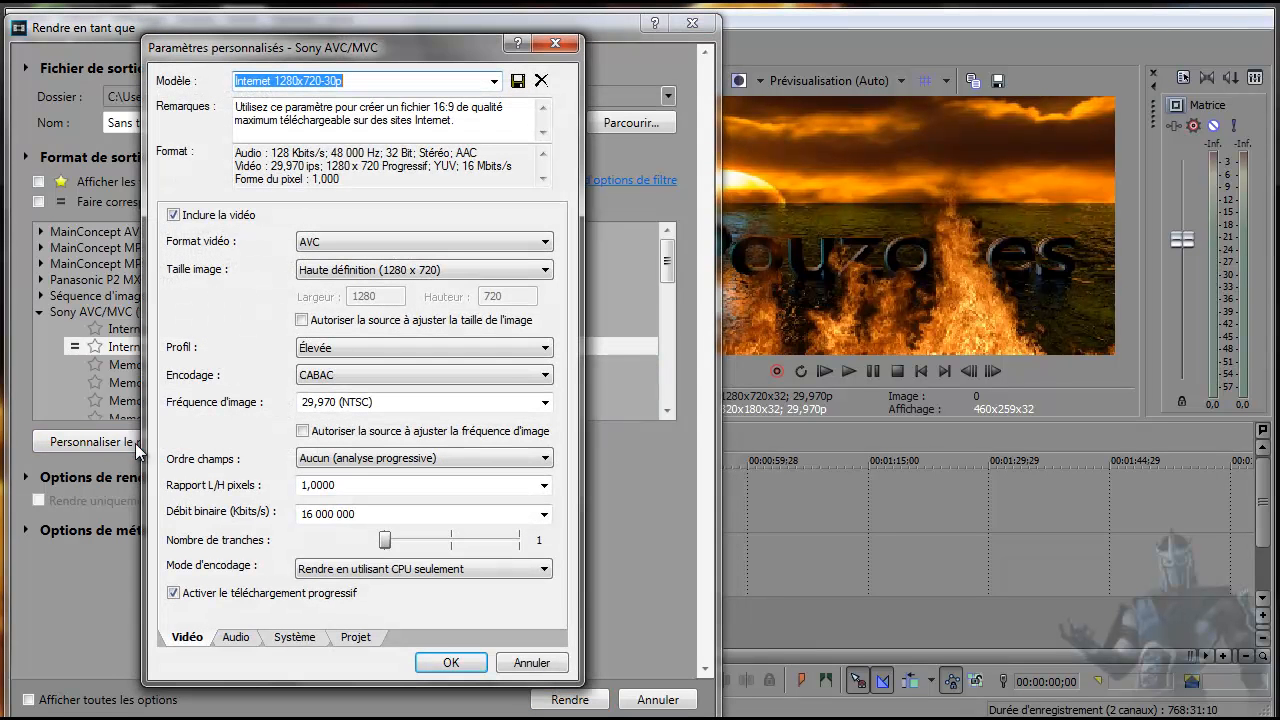
{"action": "left_click", "coordinate": [487, 273]}
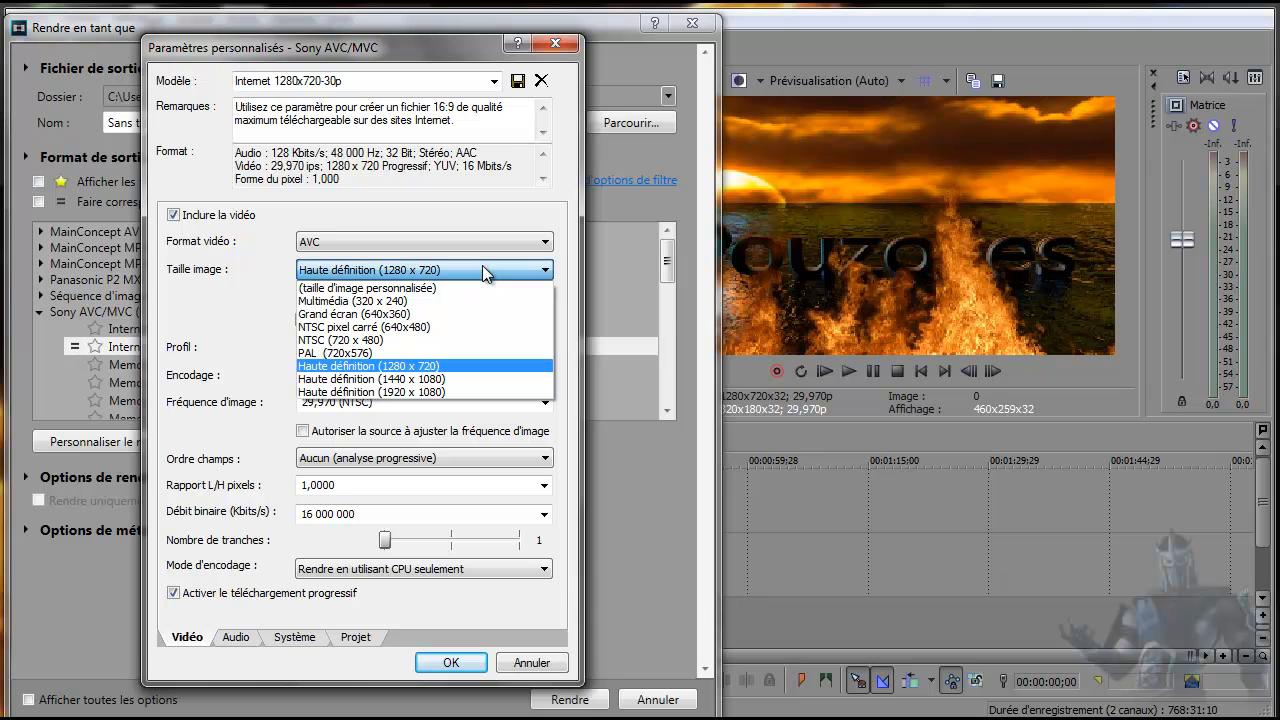
{"action": "left_click", "coordinate": [482, 268]}
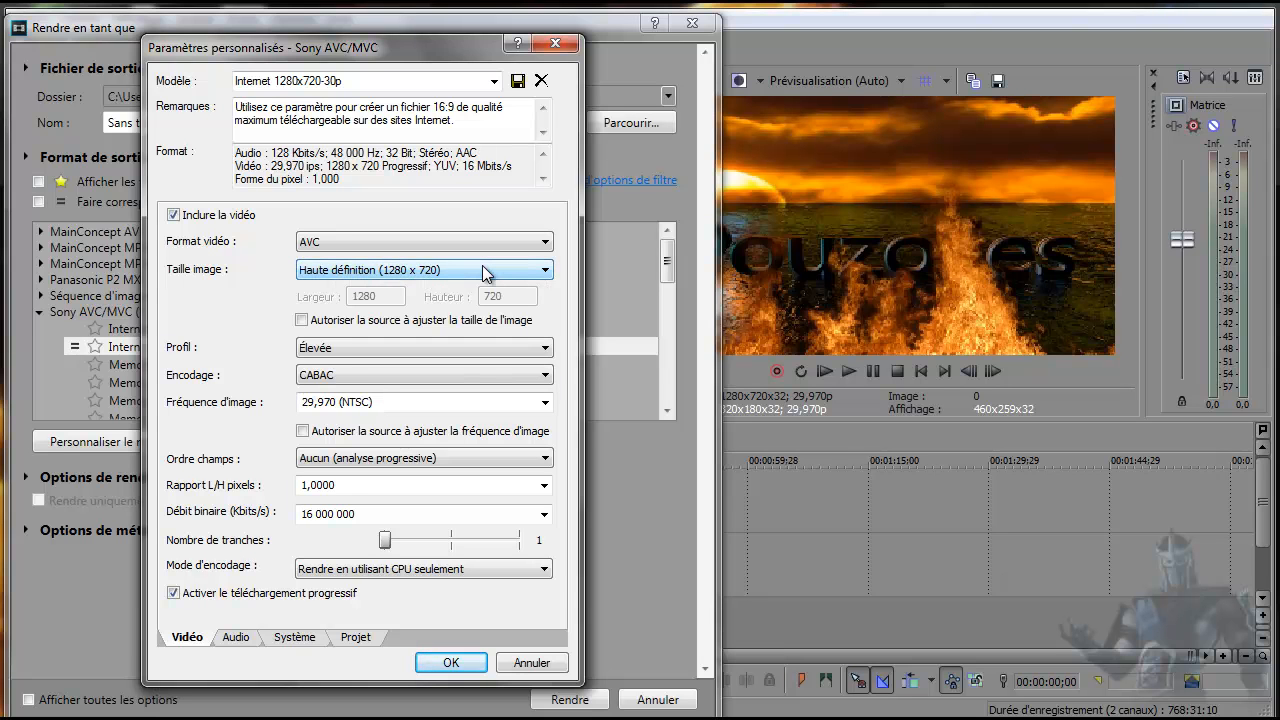
{"action": "left_click", "coordinate": [564, 46]}
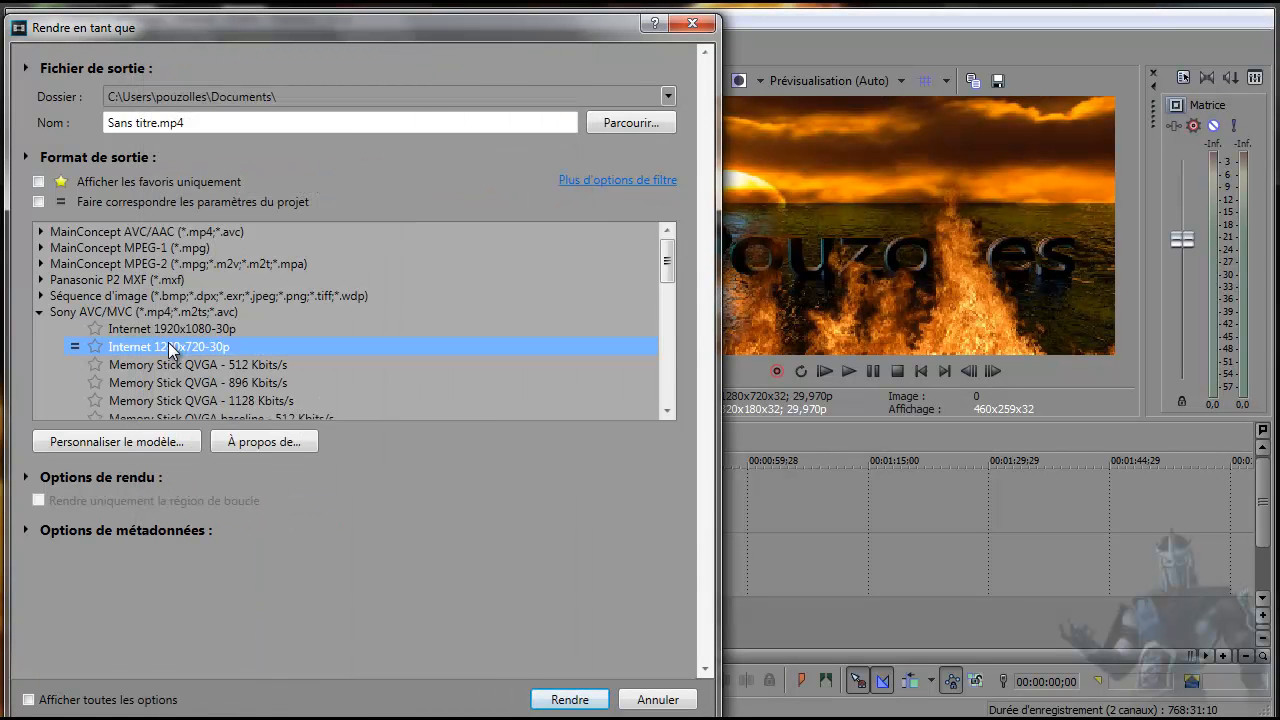
Decline overwriting the existing Sans titre.mp4 and render the project as tuto flame.mp4 instead.
{"action": "left_click", "coordinate": [566, 699]}
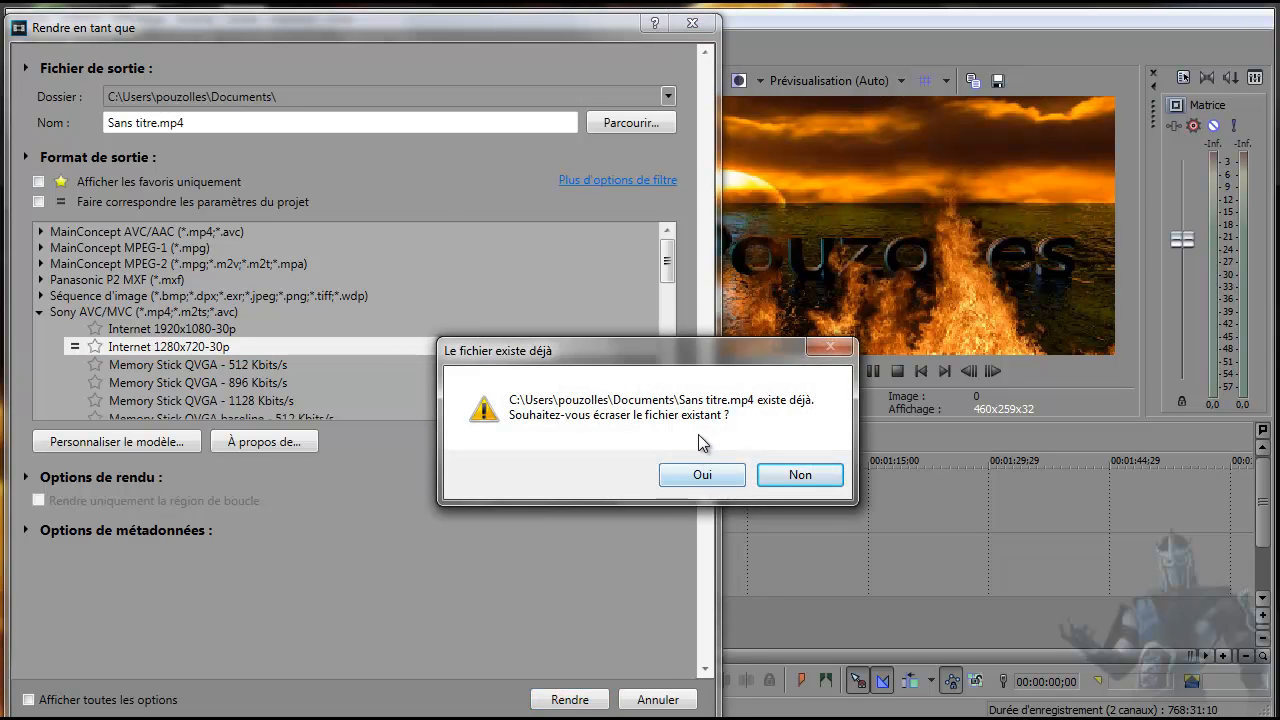
{"action": "left_click", "coordinate": [796, 477]}
{"action": "left_click", "coordinate": [157, 120]}
{"action": "left_click", "coordinate": [140, 121]}
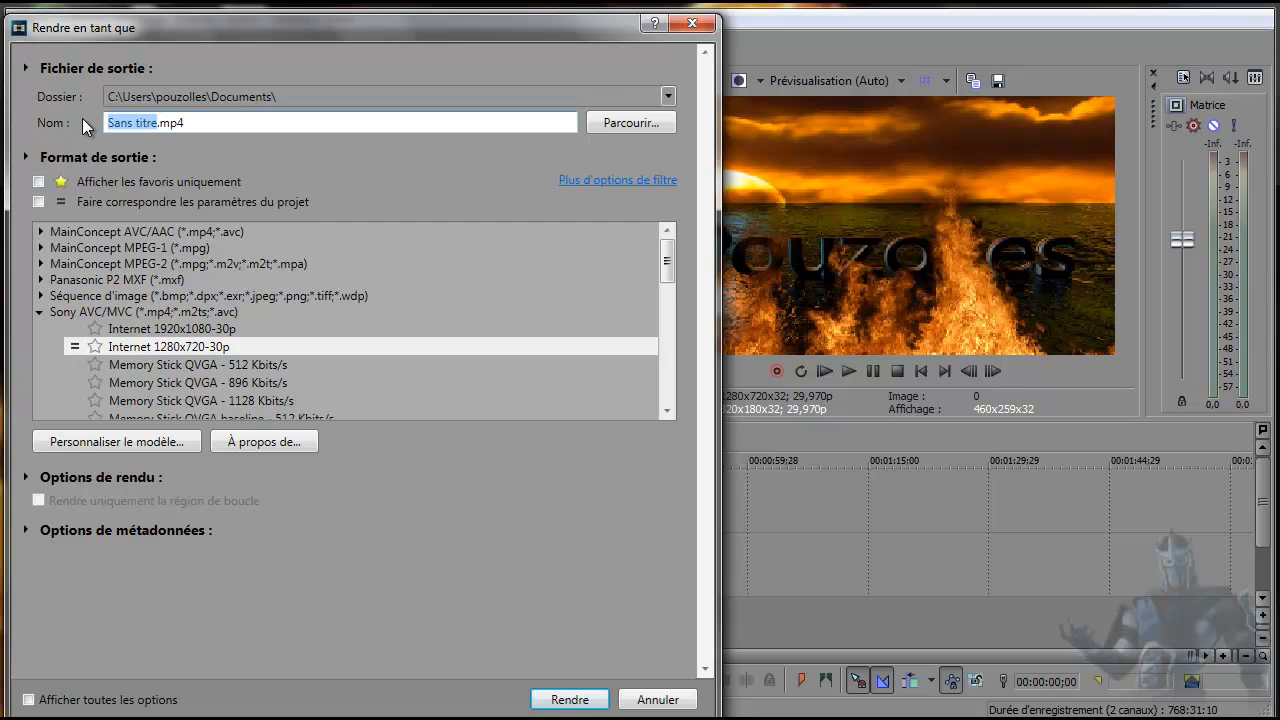
{"action": "type", "text": "tuto flam"}
{"action": "left_click", "coordinate": [569, 700]}
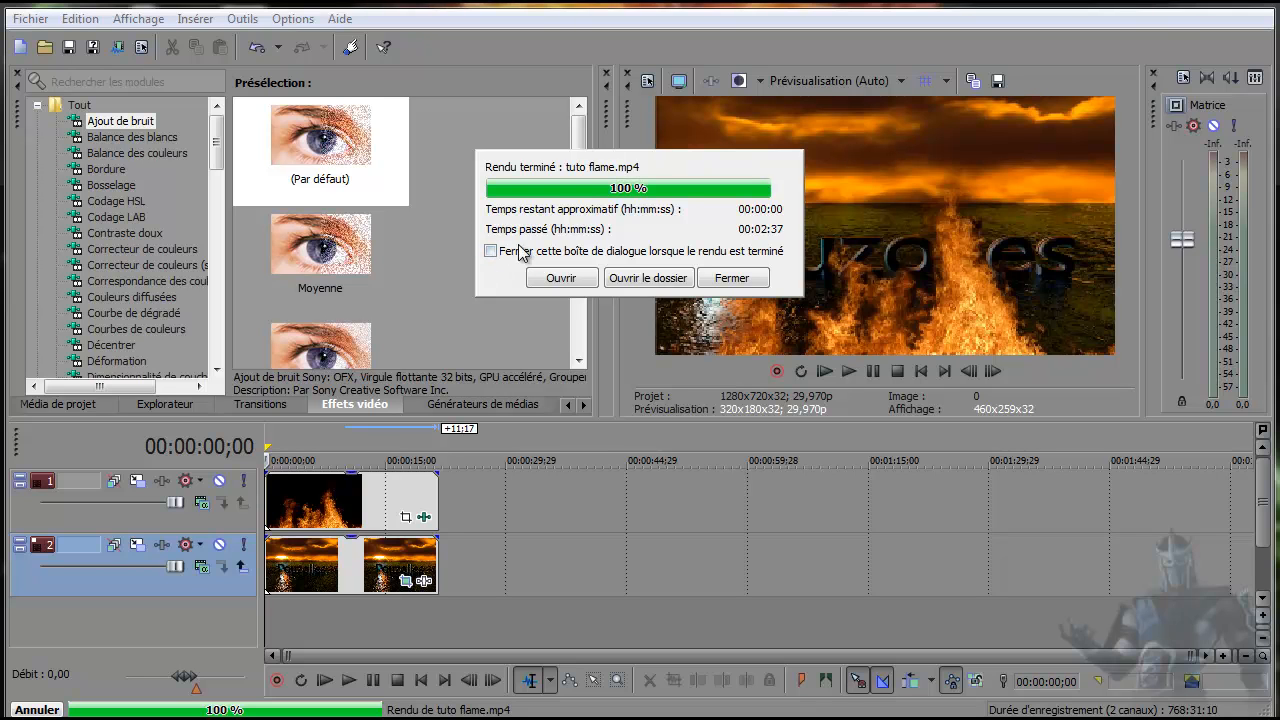
Open the render's output folder, play the tuto flame video and close the folder.
{"action": "left_click", "coordinate": [645, 278]}
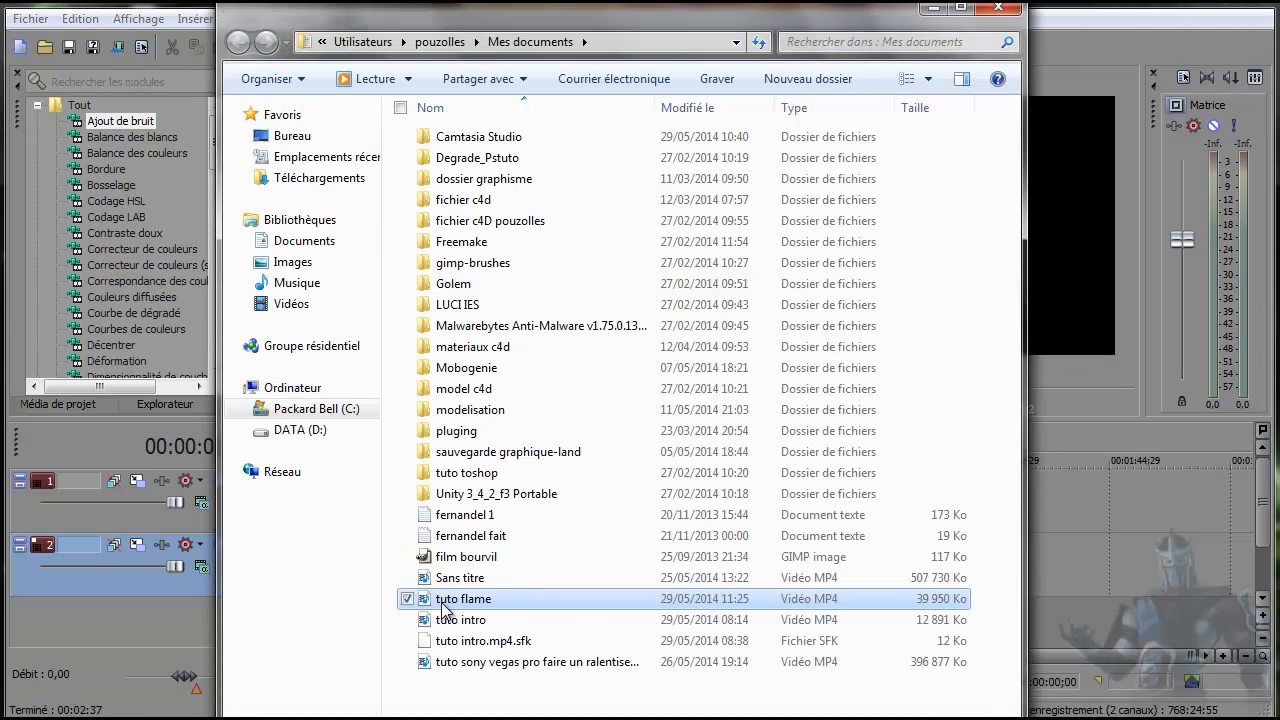
{"action": "double_click", "coordinate": [424, 604]}
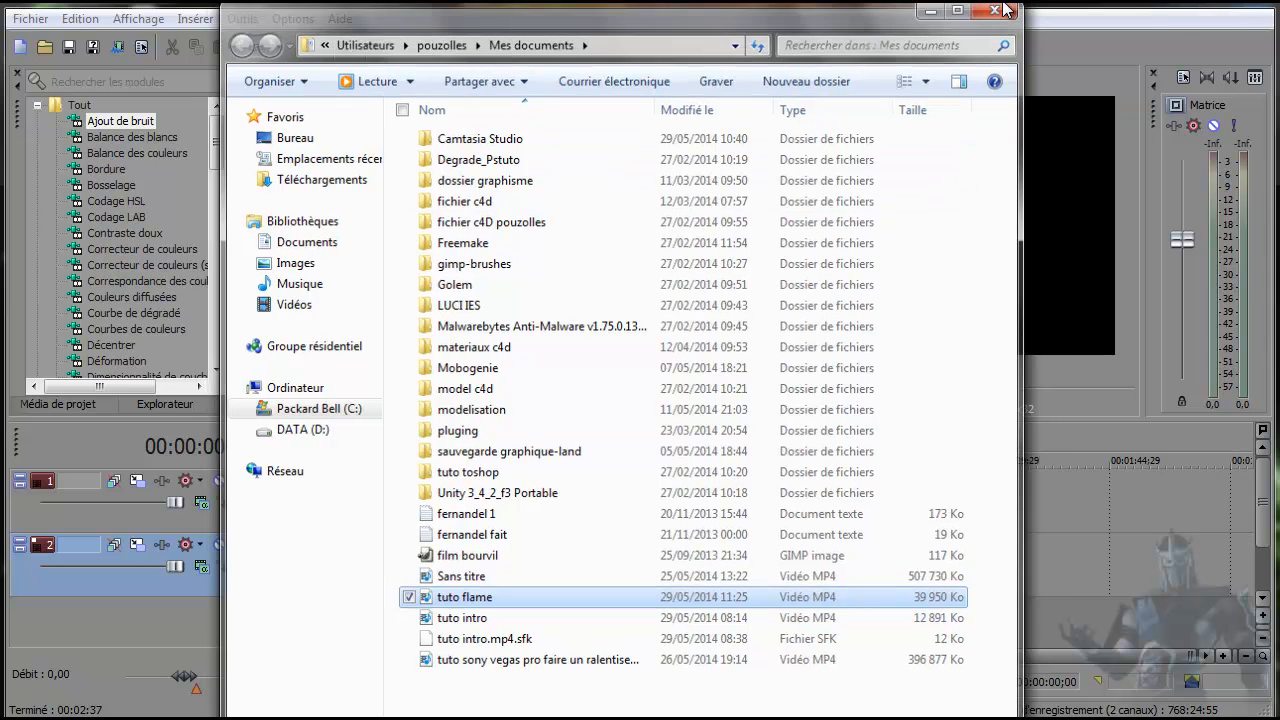
{"action": "left_click", "coordinate": [999, 7]}
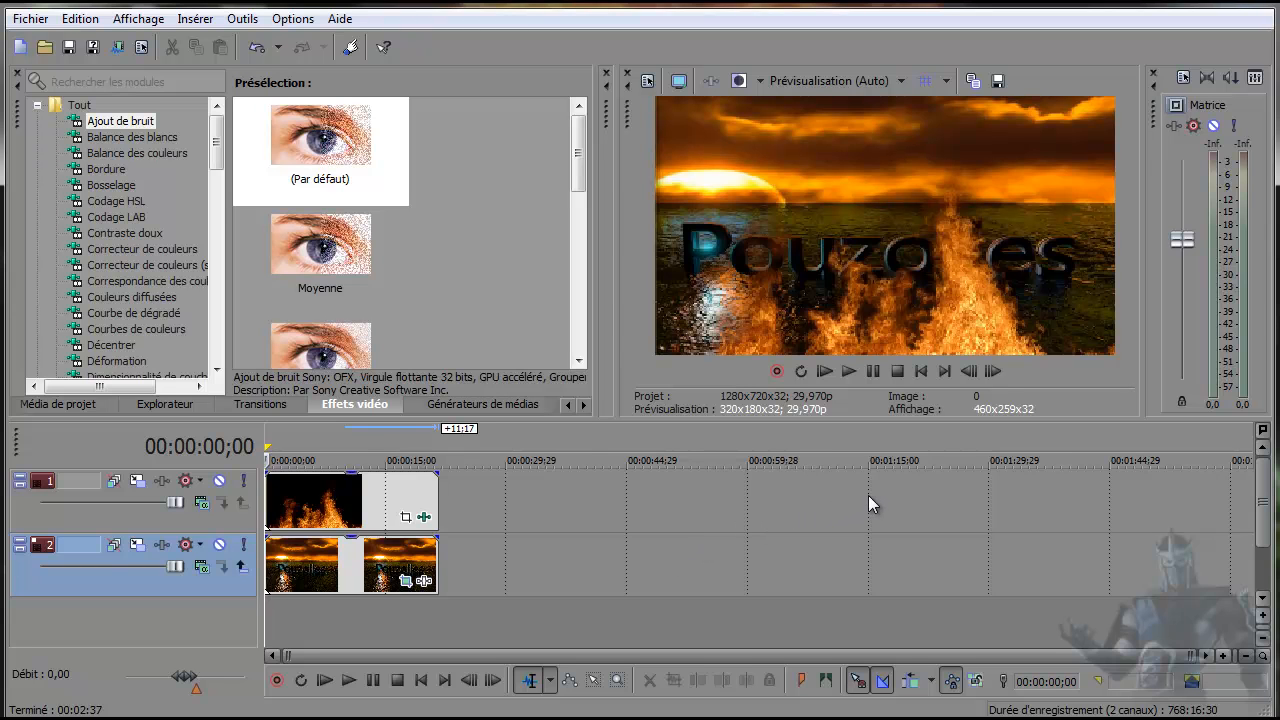
Examine the fire overlay at various points along the timeline and review the fire clip's chroma key settings.
{"action": "left_click", "coordinate": [322, 605]}
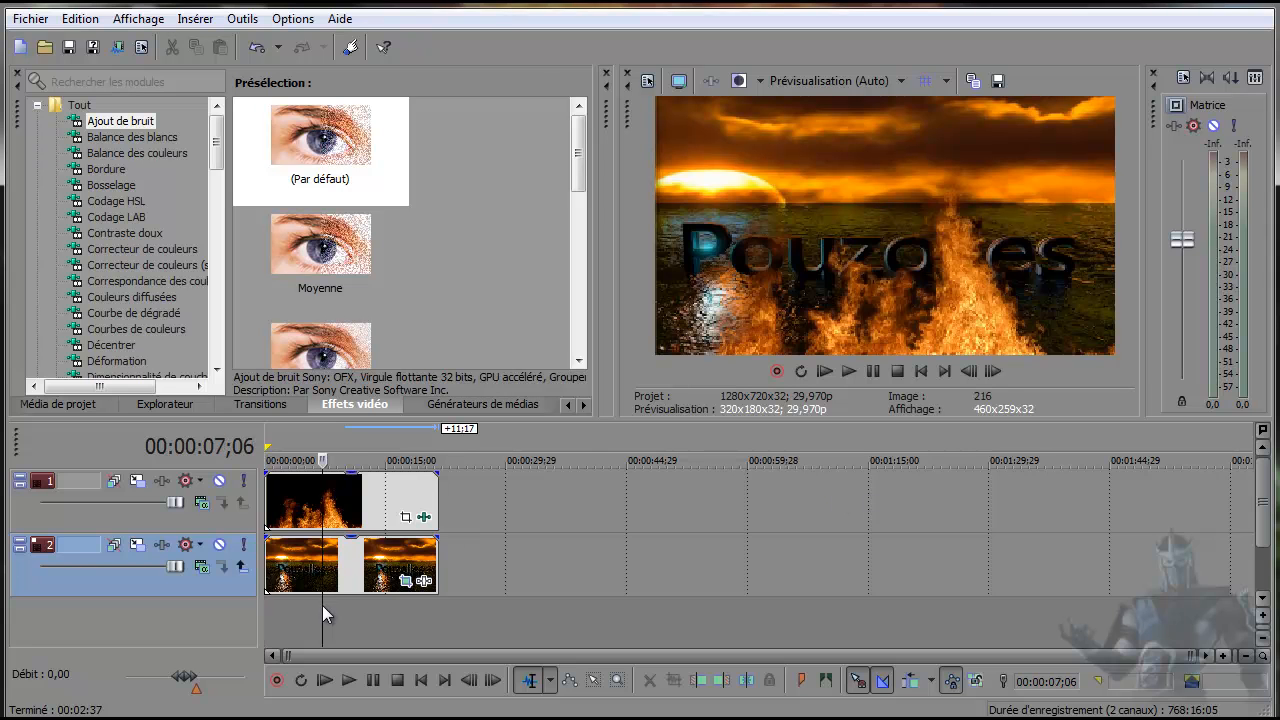
{"action": "left_click", "coordinate": [375, 618]}
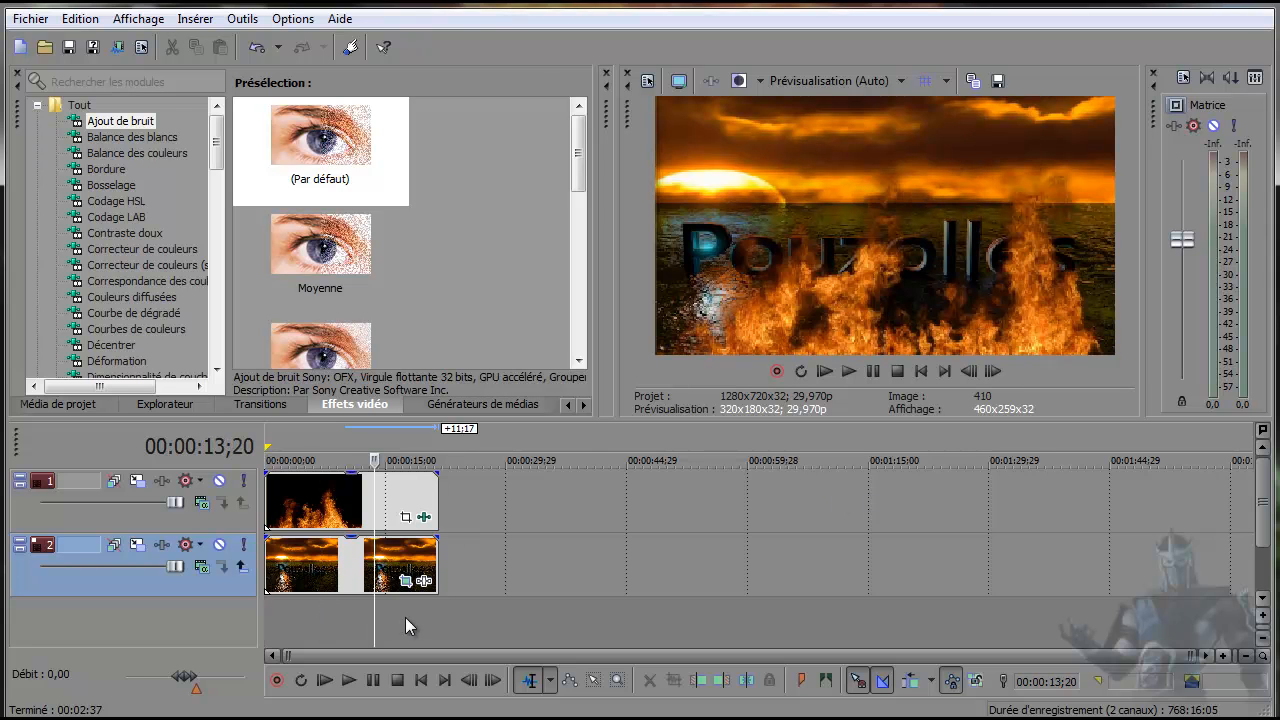
{"action": "left_click", "coordinate": [395, 617]}
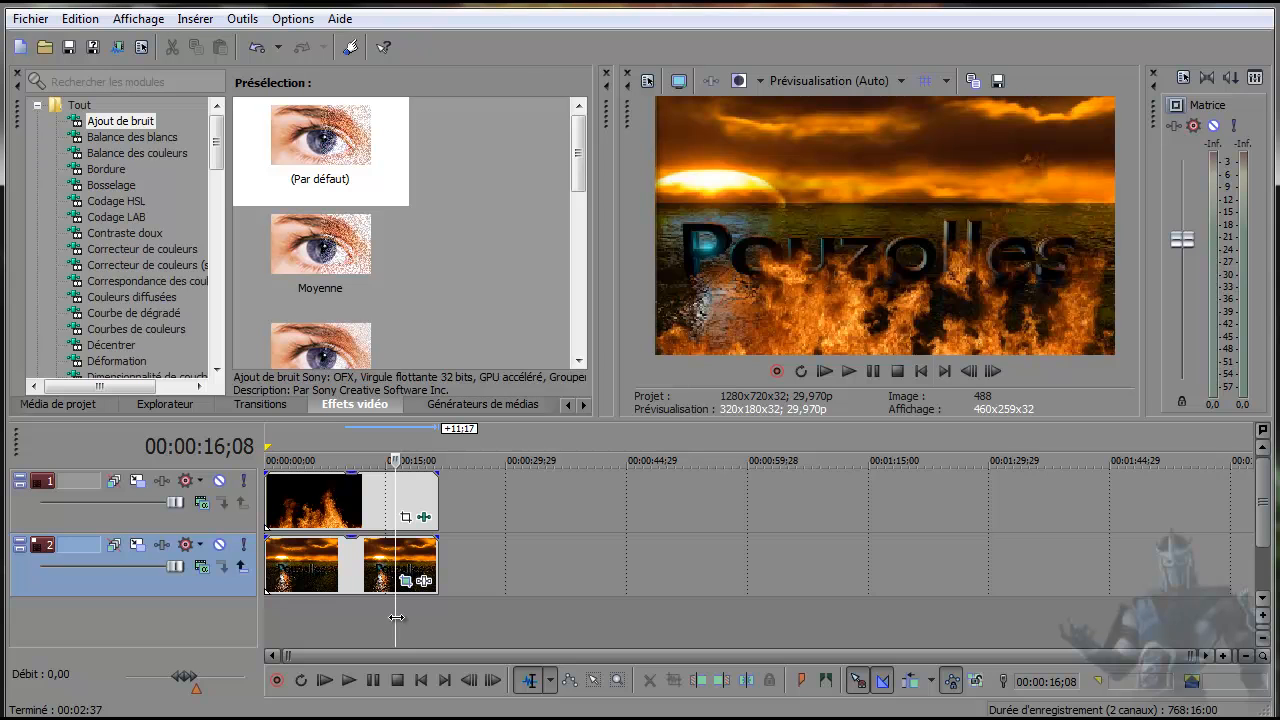
{"action": "left_click", "coordinate": [411, 613]}
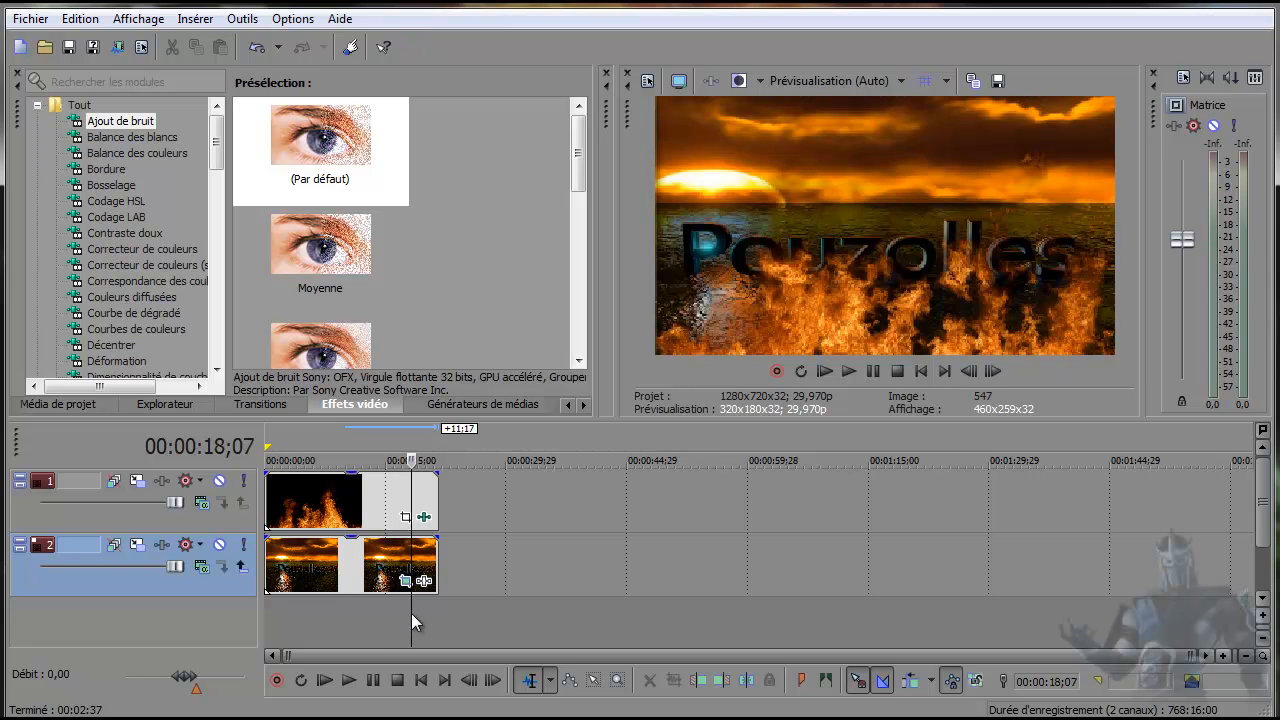
{"action": "left_click", "coordinate": [392, 615]}
{"action": "left_click", "coordinate": [373, 618]}
{"action": "left_click", "coordinate": [350, 618]}
{"action": "left_click", "coordinate": [317, 618]}
{"action": "left_click", "coordinate": [302, 617]}
{"action": "left_click", "coordinate": [324, 615]}
{"action": "left_click", "coordinate": [350, 611]}
{"action": "left_click", "coordinate": [368, 611]}
{"action": "left_click", "coordinate": [385, 612]}
{"action": "left_click", "coordinate": [391, 612]}
{"action": "left_click", "coordinate": [412, 611]}
{"action": "left_click", "coordinate": [422, 612]}
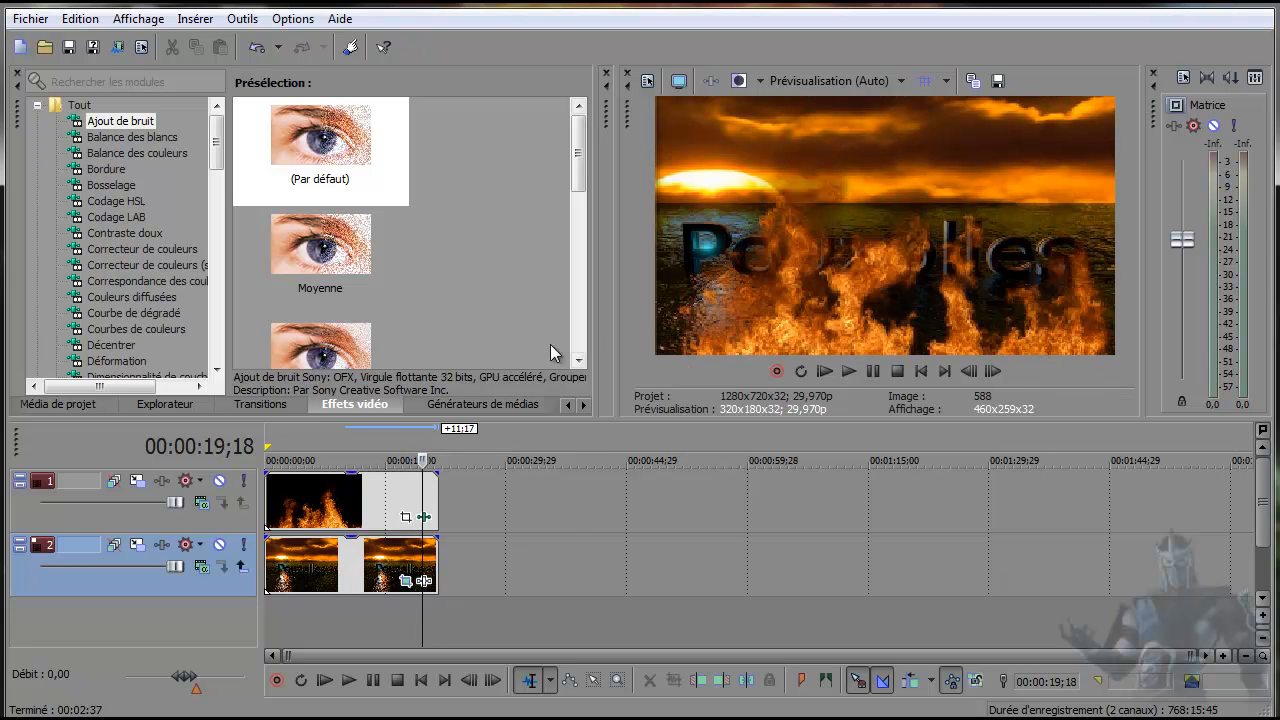
{"action": "left_click", "coordinate": [425, 517]}
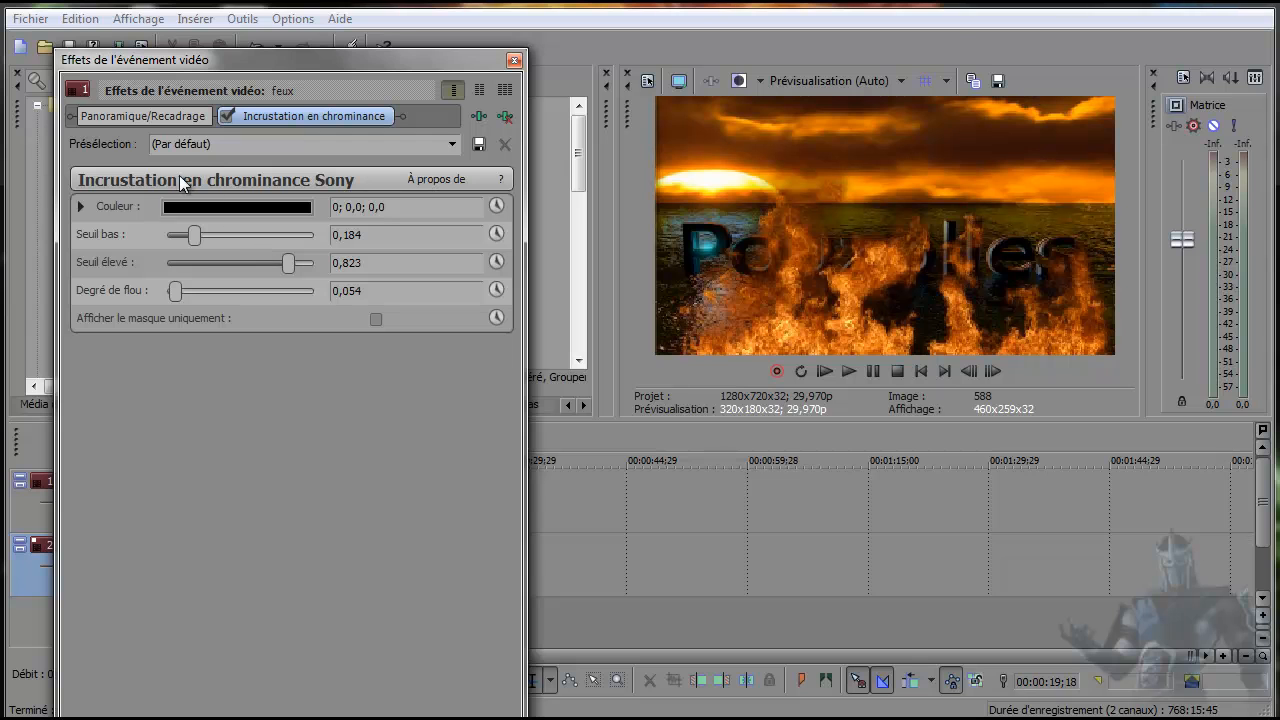
{"action": "left_click", "coordinate": [514, 60]}
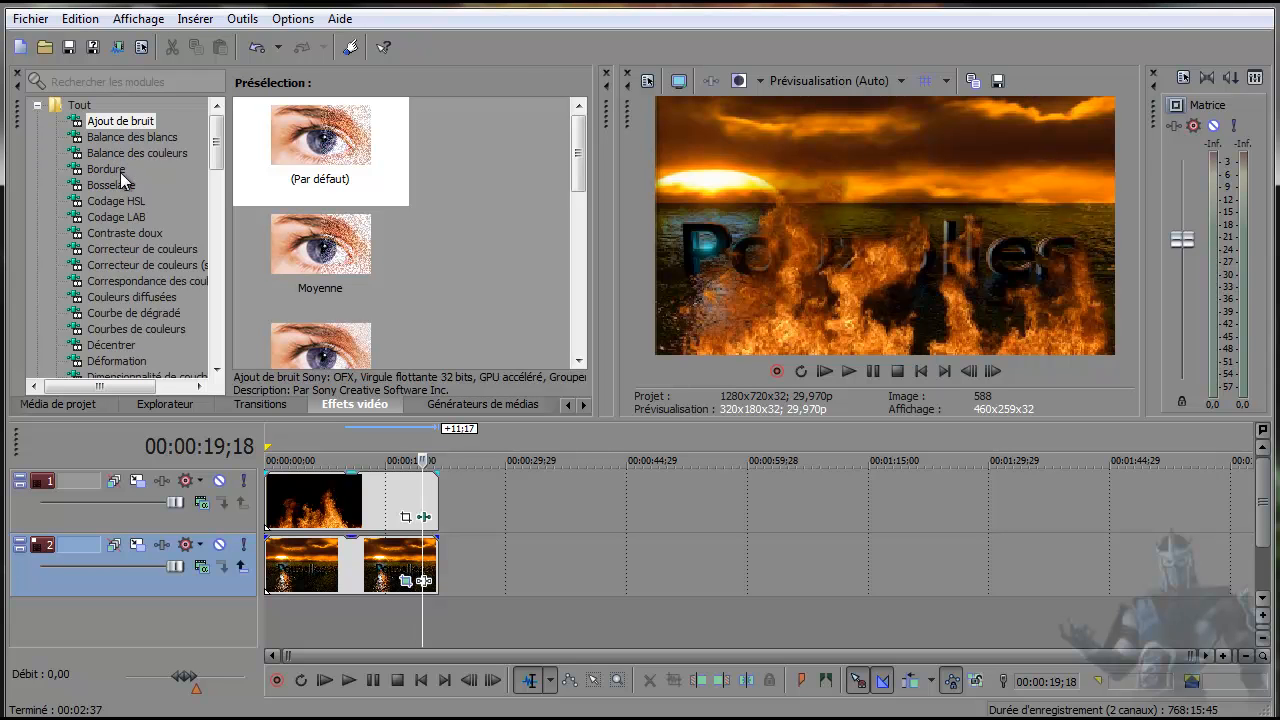
Apply the Éclat d'étoile effect with the Simple 4 points preset to the fire clip and close its settings.
{"action": "scroll", "coordinate": [119, 190], "scroll_direction": "down", "scroll_amount": 2}
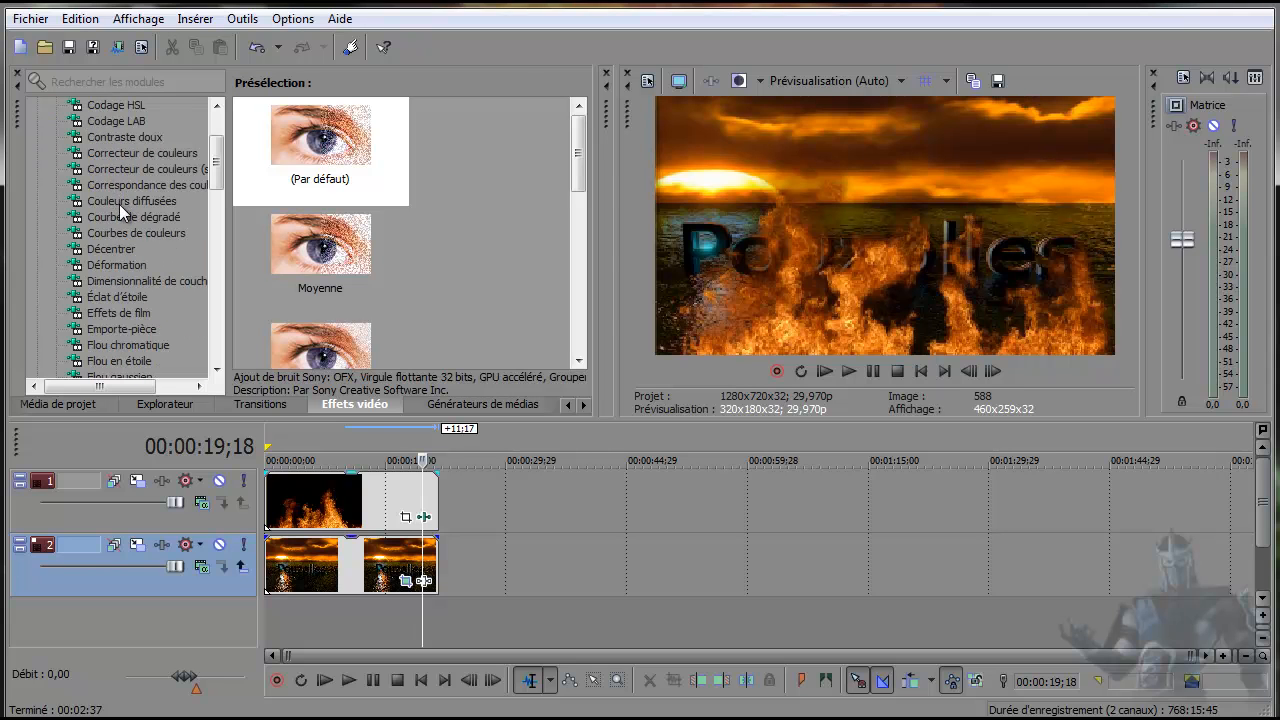
{"action": "left_click", "coordinate": [115, 296]}
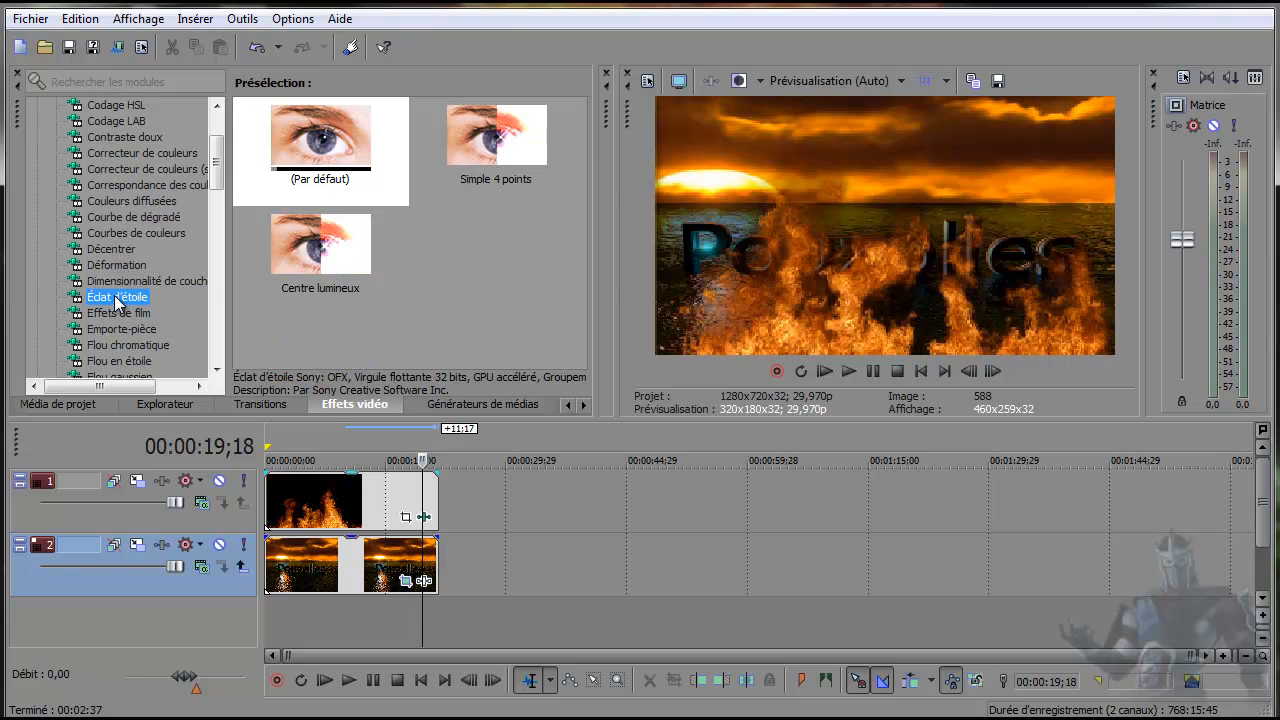
{"action": "left_click_drag", "start_coordinate": [515, 137], "coordinate": [309, 503]}
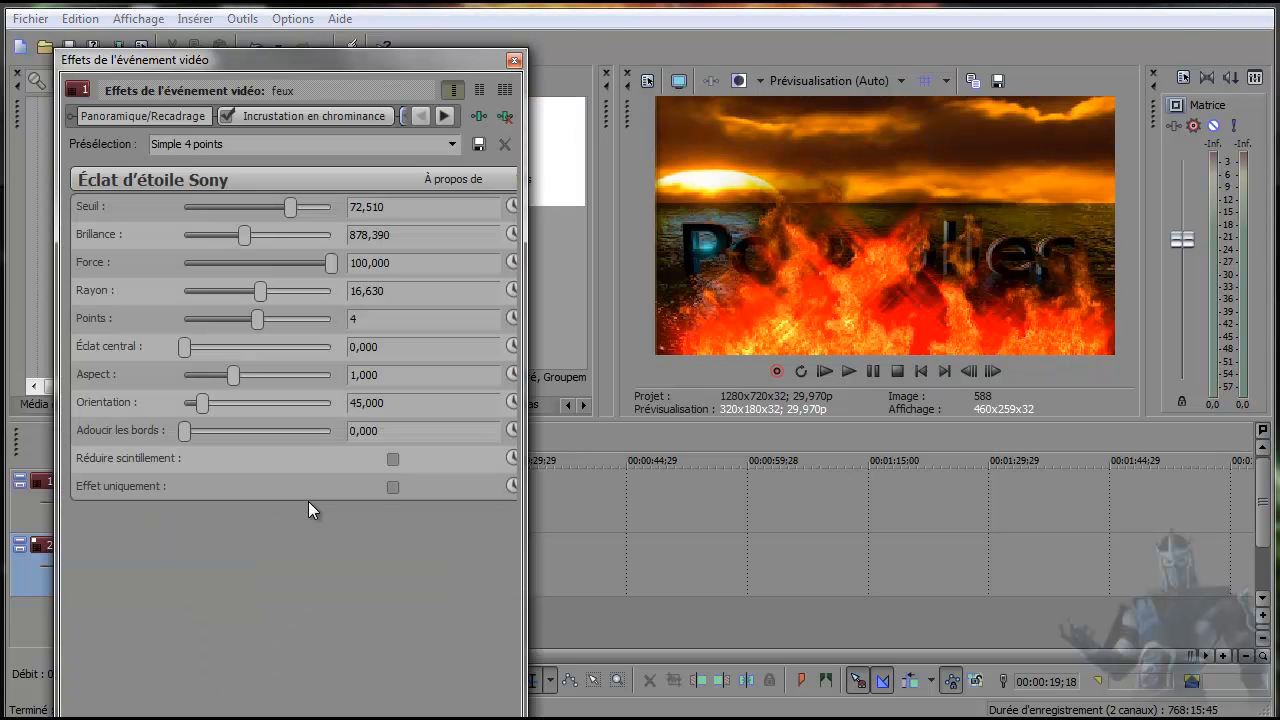
{"action": "left_click", "coordinate": [514, 60]}
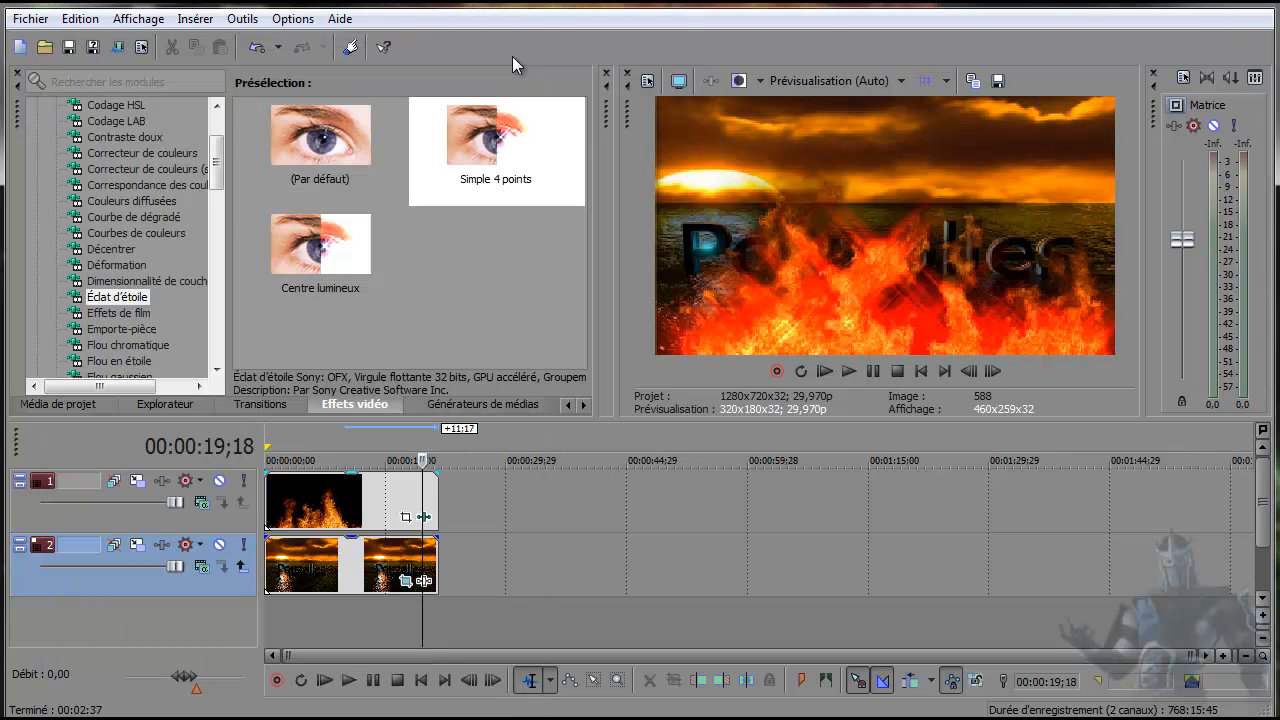
Play the preview from the start to check the fire with the Éclat d'étoile effect, and stop it.
{"action": "left_click", "coordinate": [924, 369]}
{"action": "left_click", "coordinate": [847, 372]}
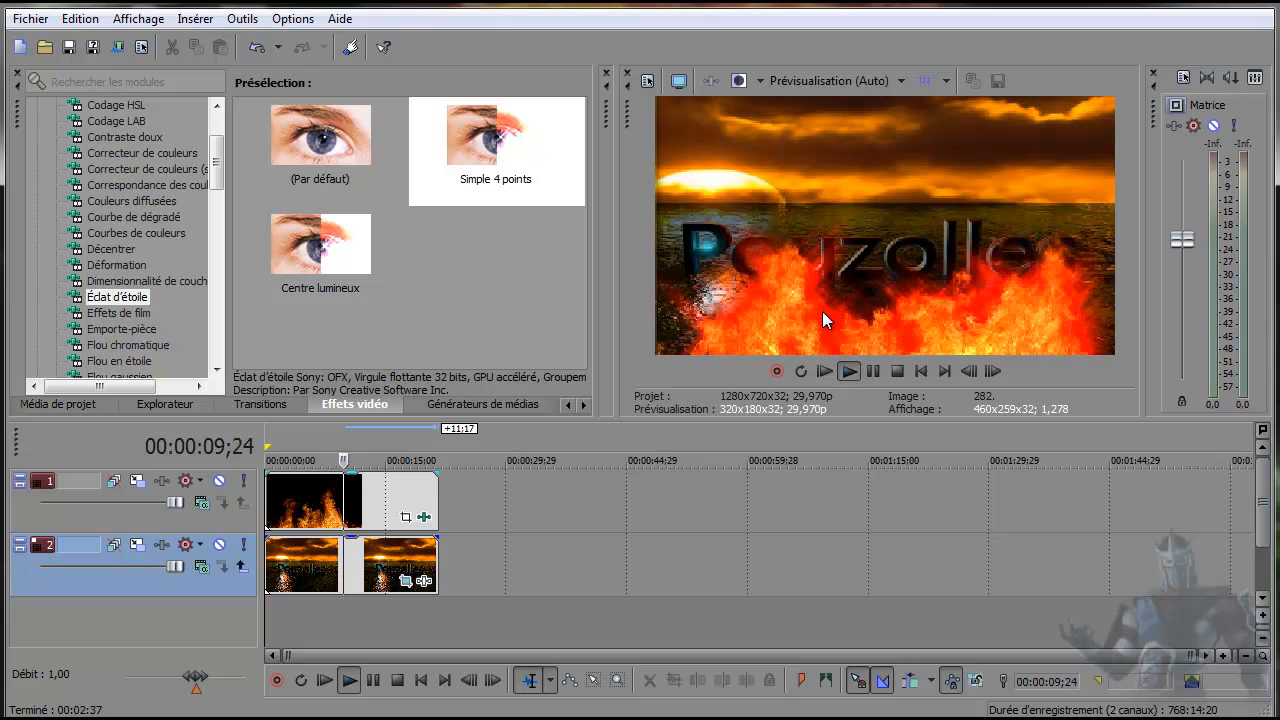
{"action": "left_click", "coordinate": [897, 372]}
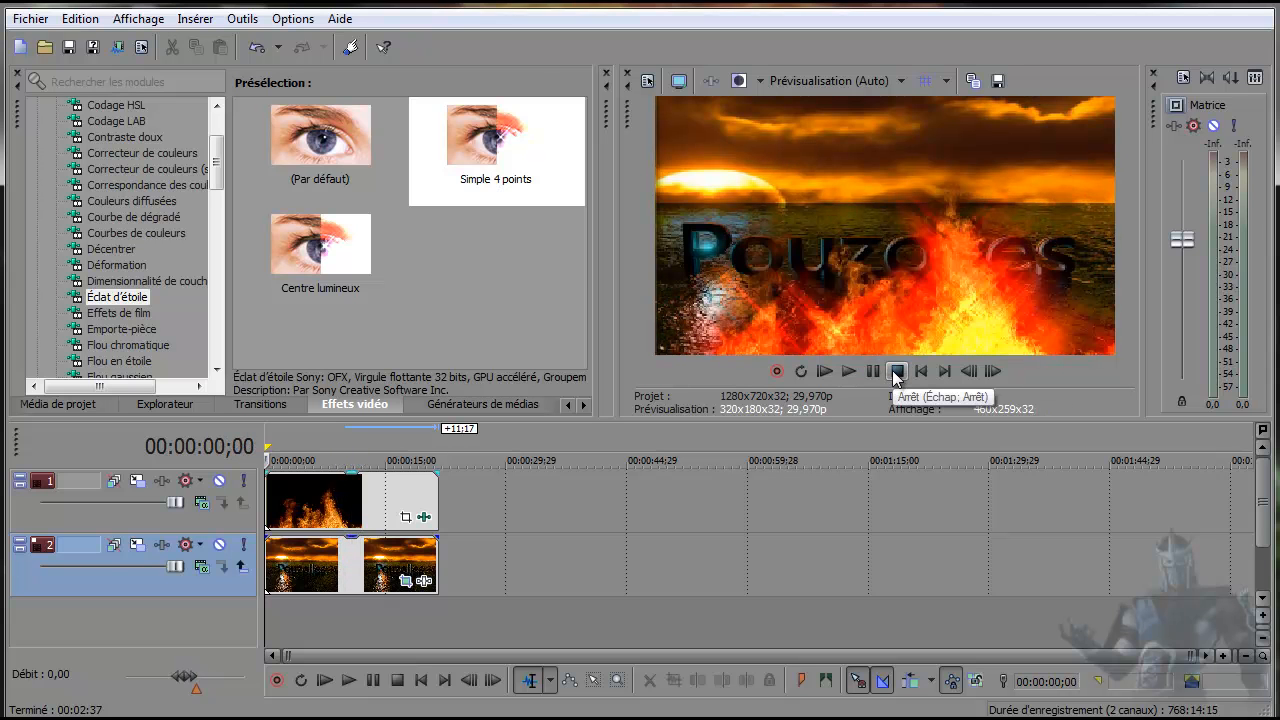